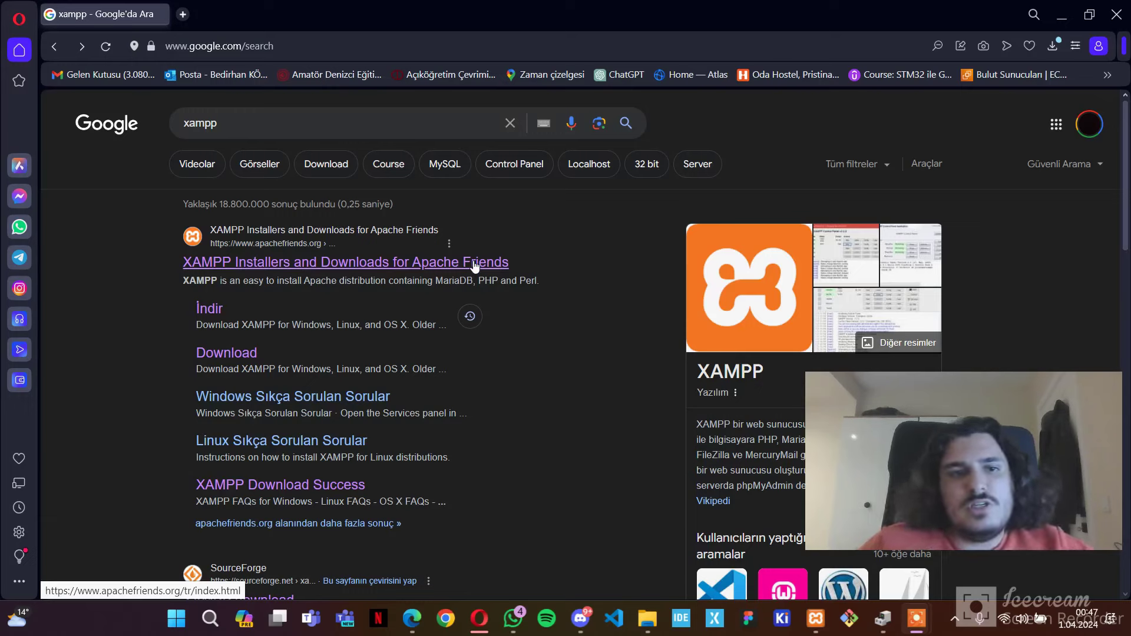
# Request the 64-bit XAMPP 8.0.30 installer for Windows from the Apache Friends download page, then cancel saving the file.
pyautogui.click(420, 266)
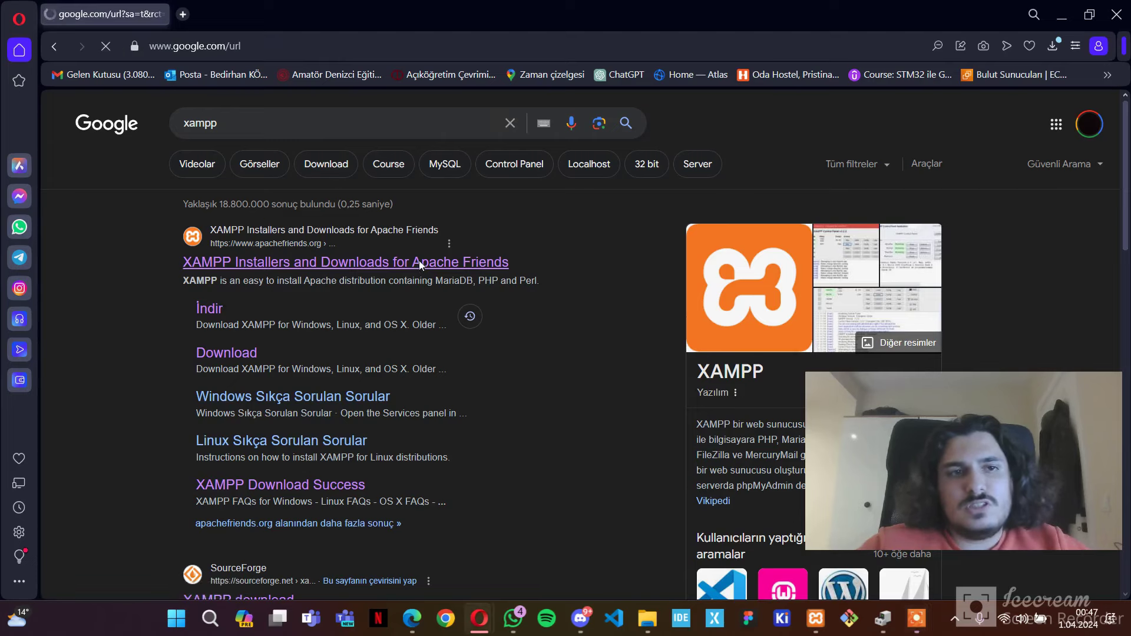
pyautogui.scroll(-2, 297, 409)
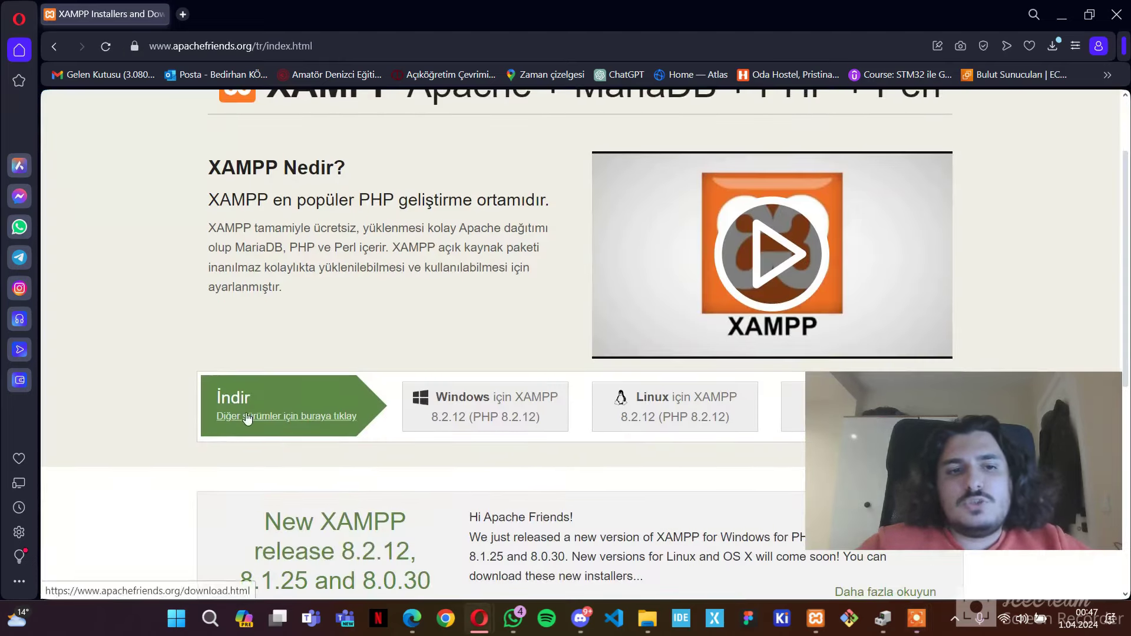
pyautogui.click(297, 409)
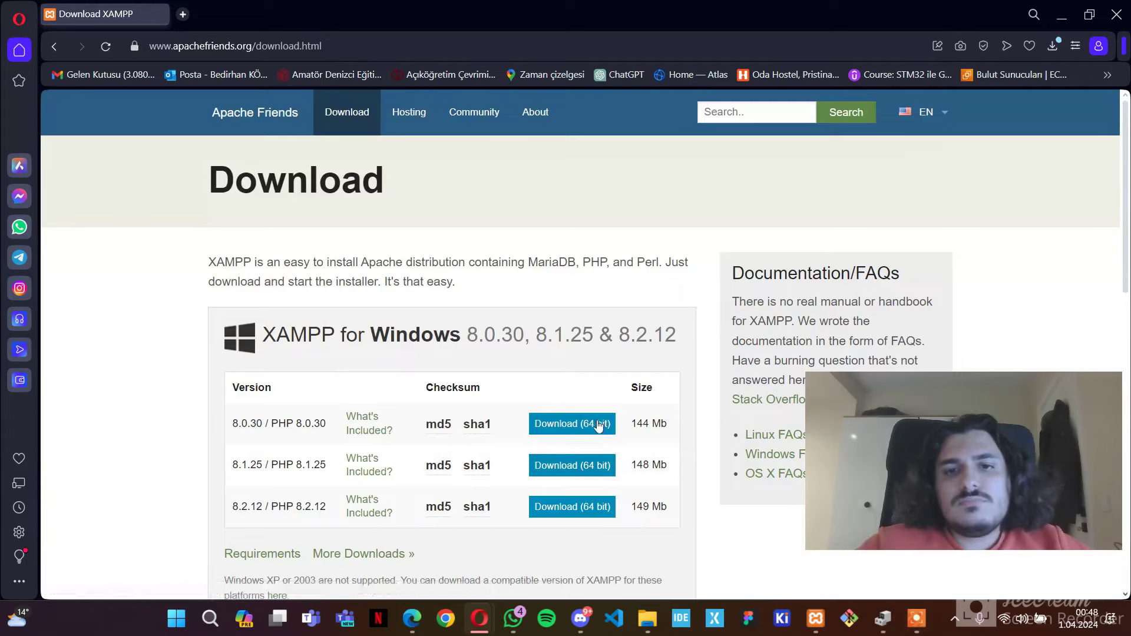
pyautogui.click(598, 424)
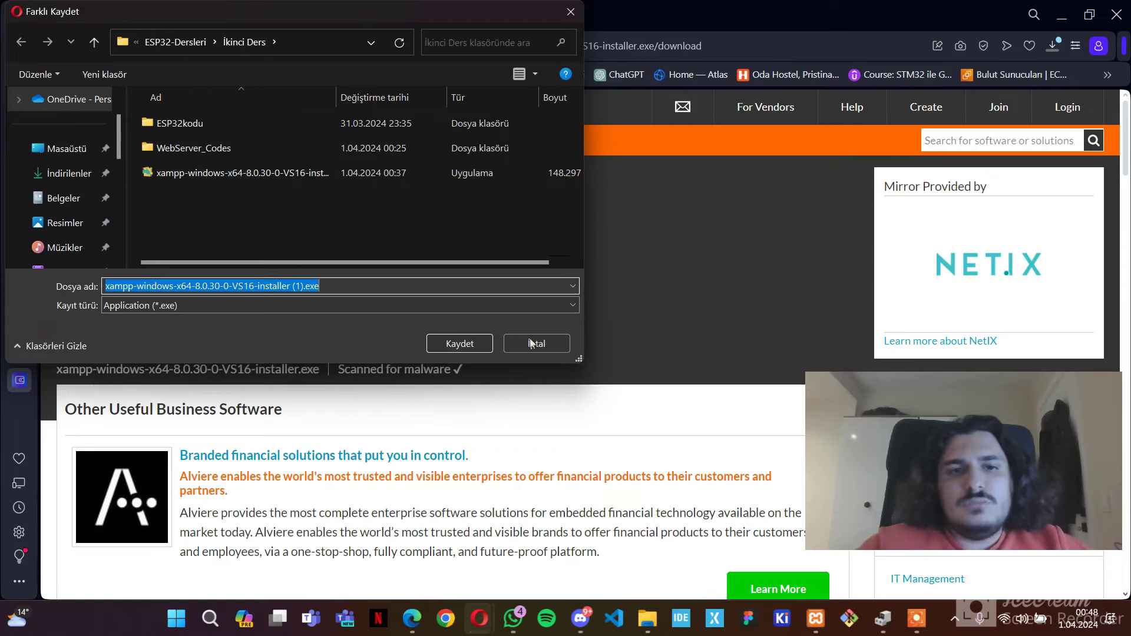
pyautogui.click(554, 348)
# Run the XAMPP 8.0.30 installer from the İkinci Ders folder and proceed through setup with the default components.
pyautogui.moveTo(648, 618)
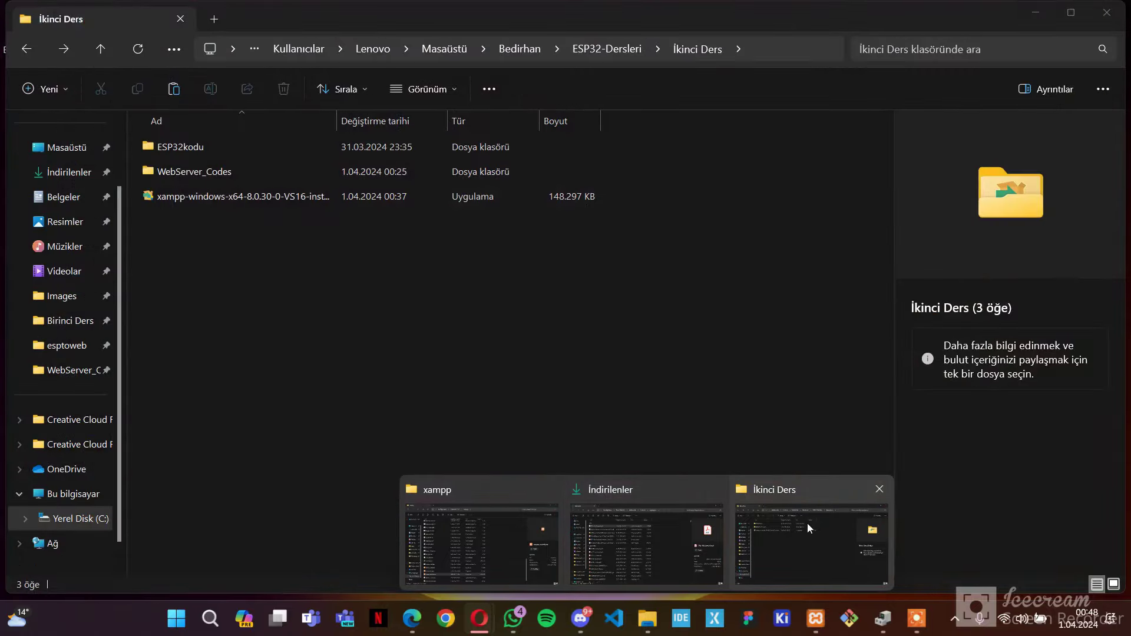
pyautogui.click(807, 523)
pyautogui.doubleClick(329, 199)
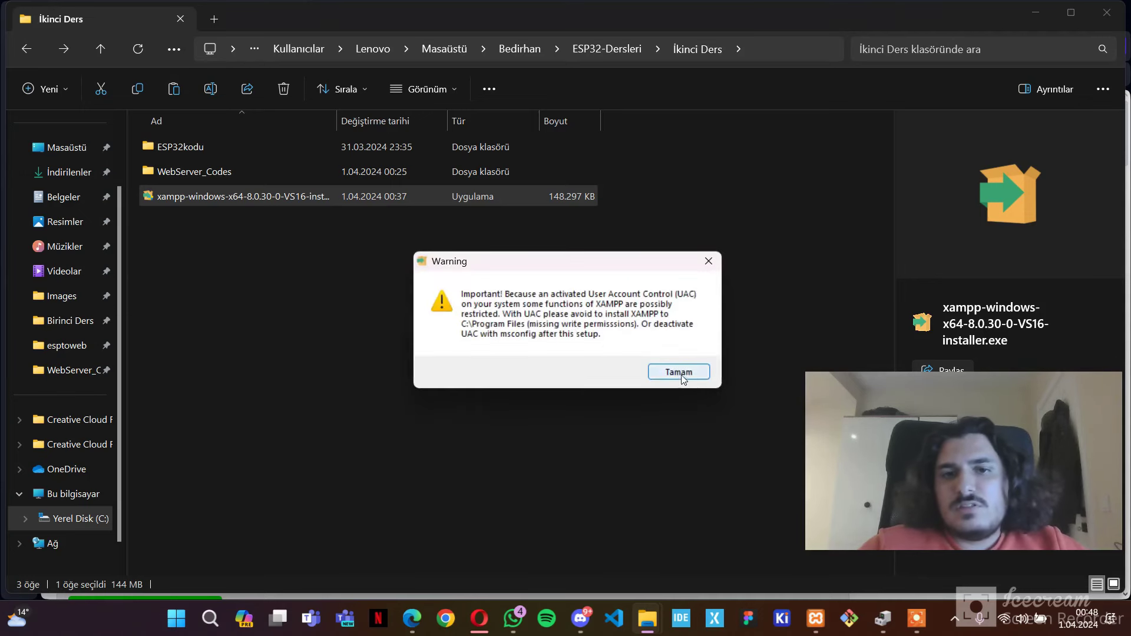
pyautogui.click(679, 373)
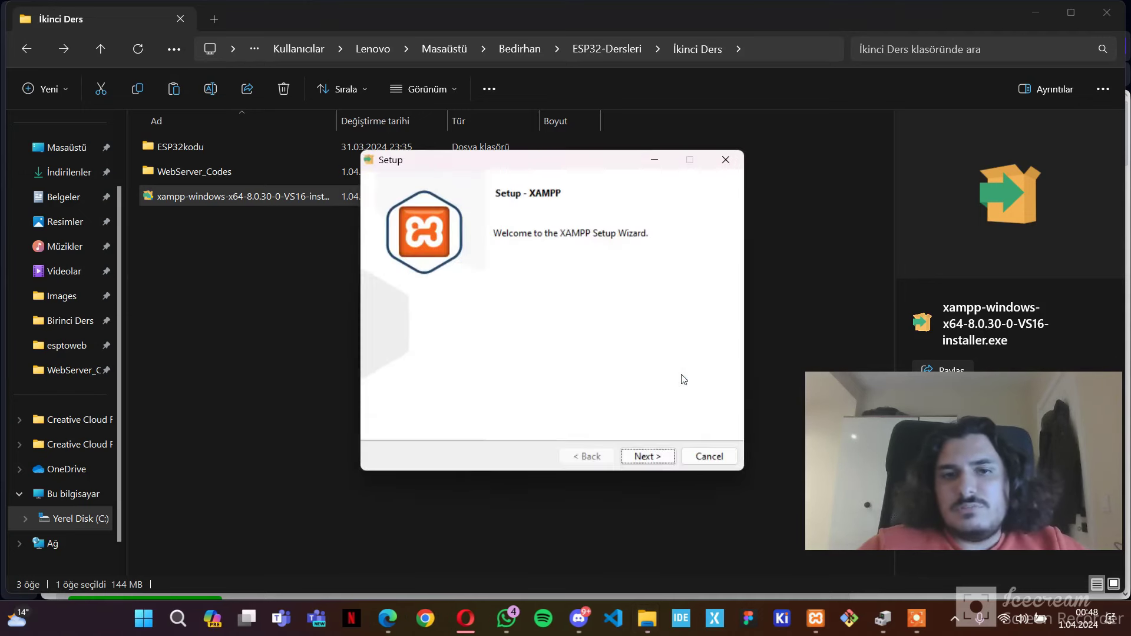
pyautogui.click(649, 456)
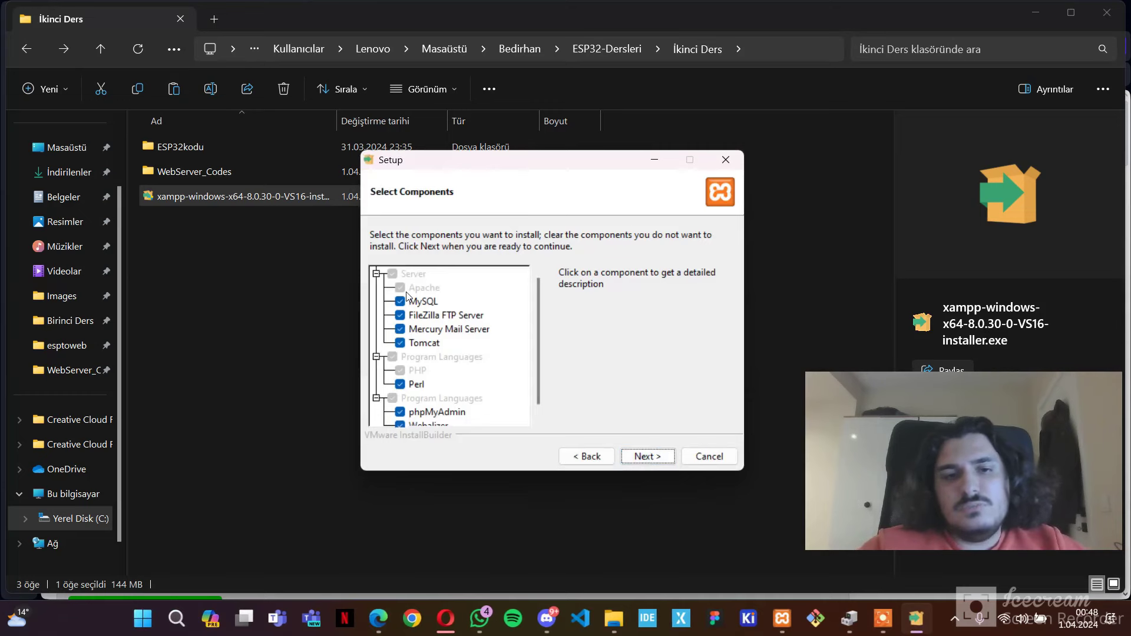
pyautogui.click(667, 464)
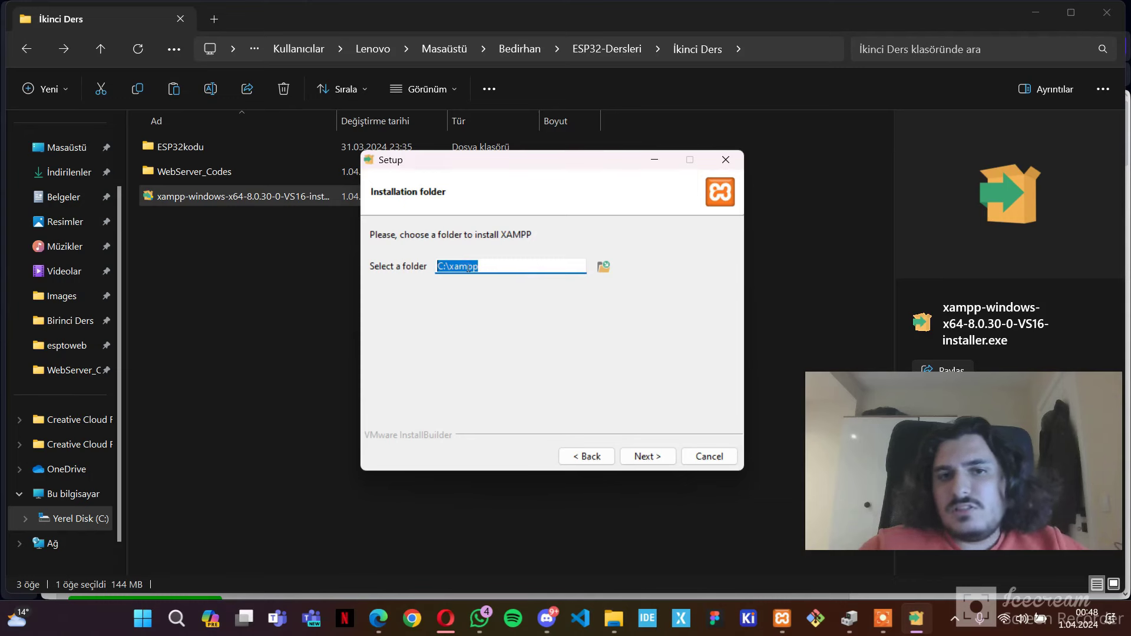
# Try to use C:\xampp as the XAMPP installation folder, and abort the setup.
pyautogui.click(468, 267)
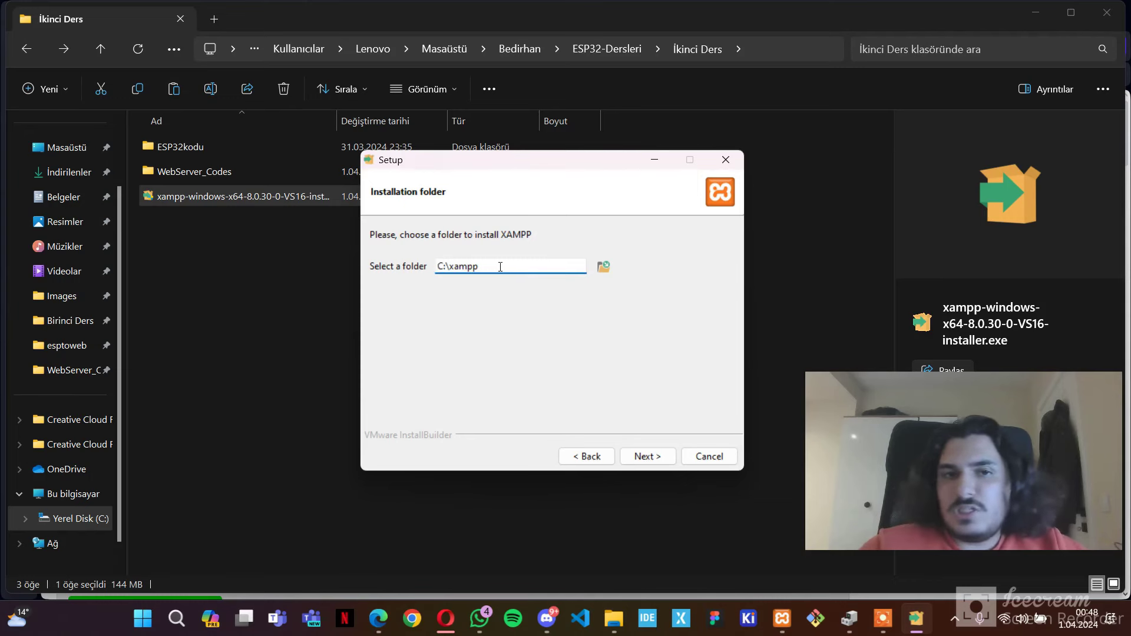
pyautogui.doubleClick(501, 267)
pyautogui.click(500, 267)
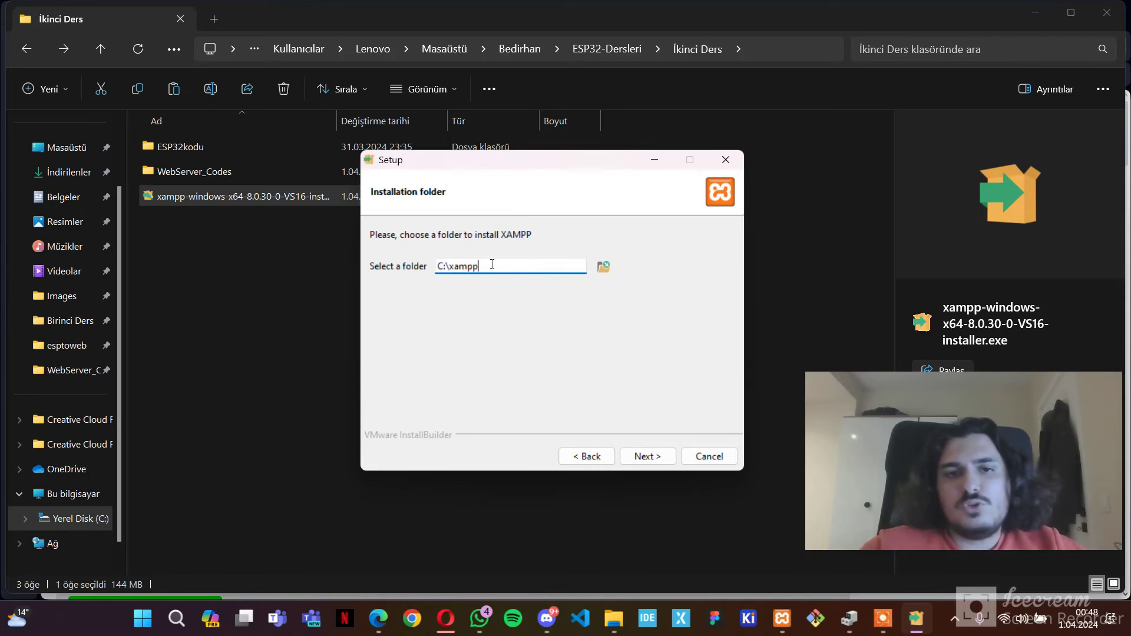
pyautogui.click(644, 455)
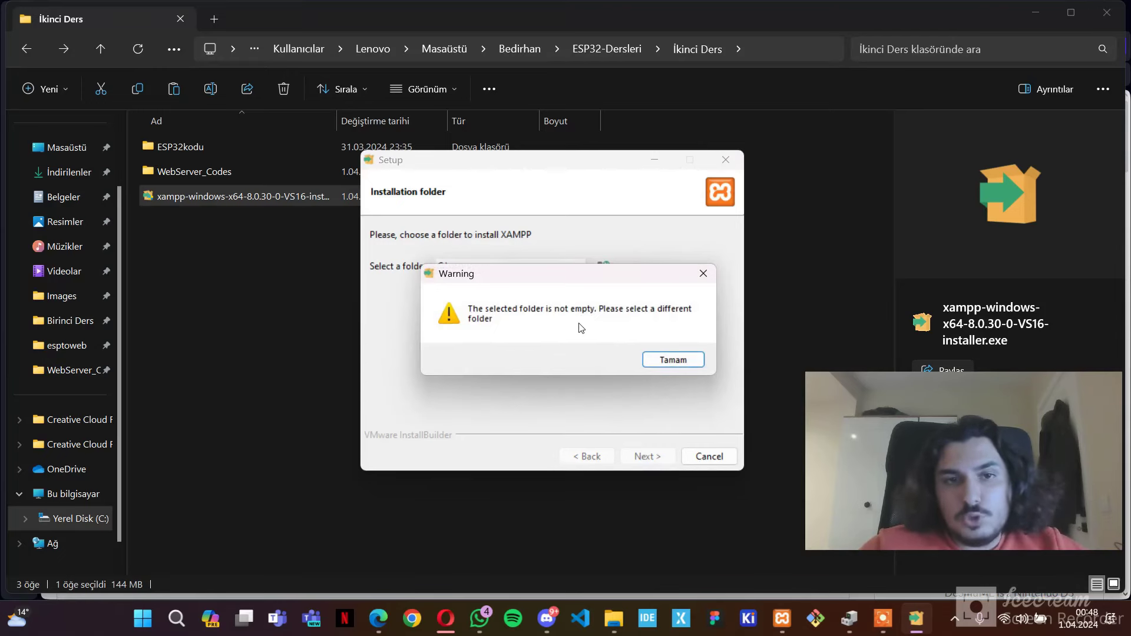
pyautogui.click(705, 274)
pyautogui.click(726, 159)
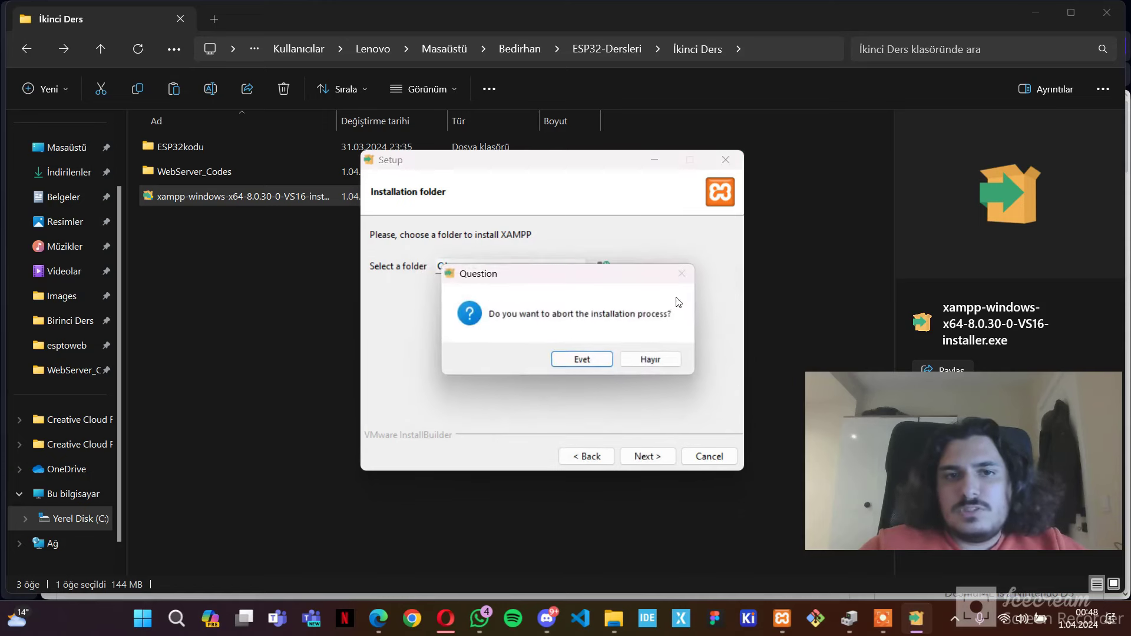
pyautogui.click(584, 361)
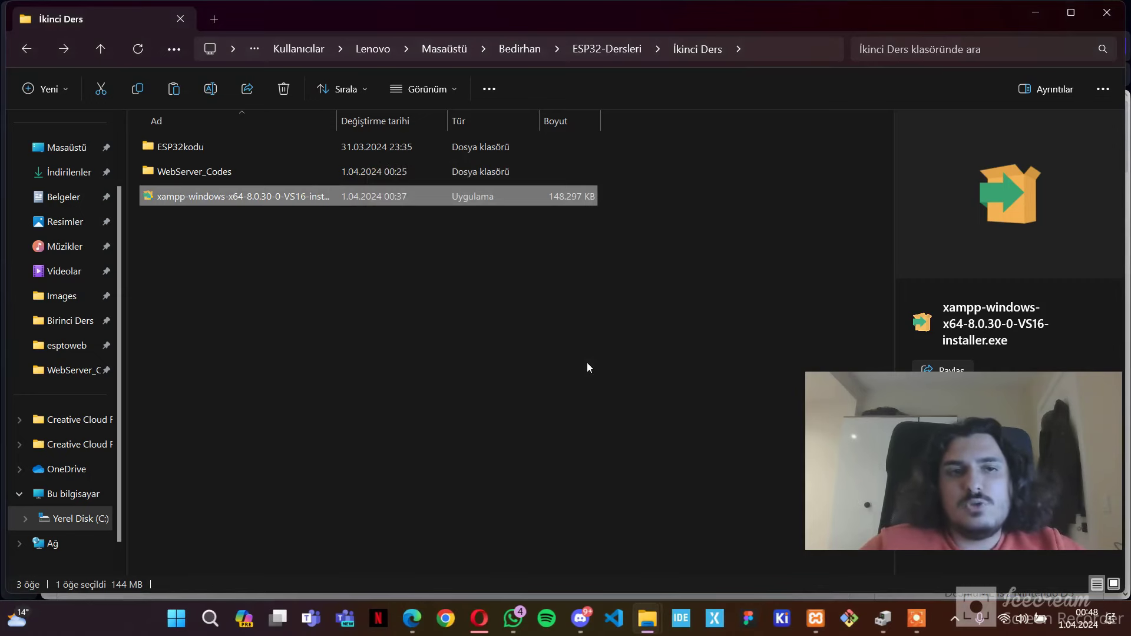
pyautogui.click(501, 341)
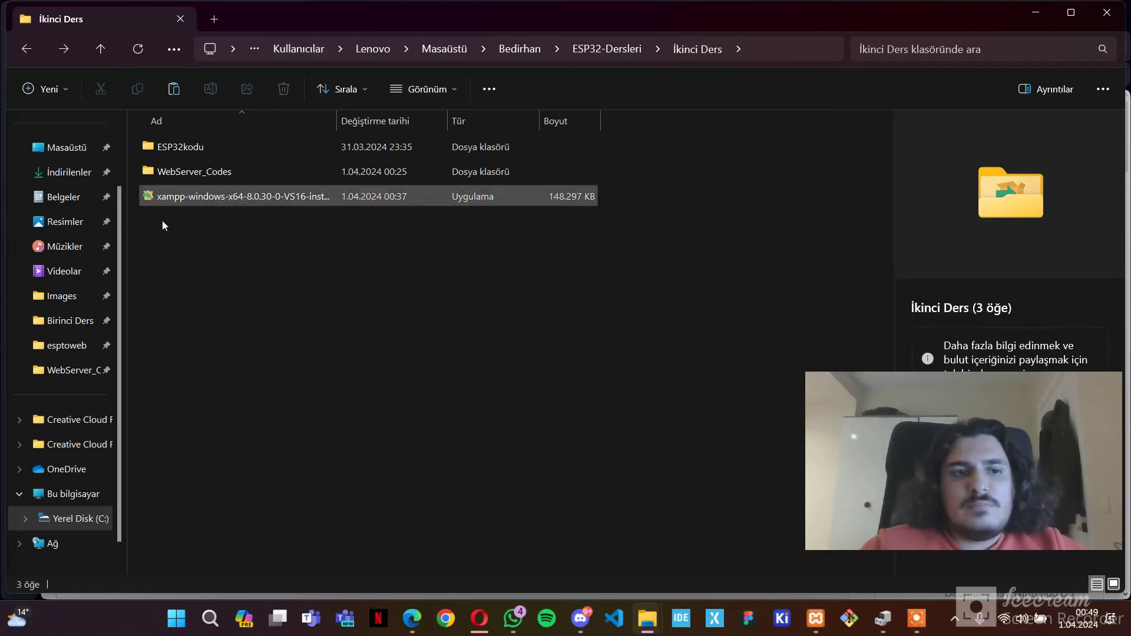
# Open the xampp folder on drive C: and launch xampp-control.exe.
pyautogui.click(80, 519)
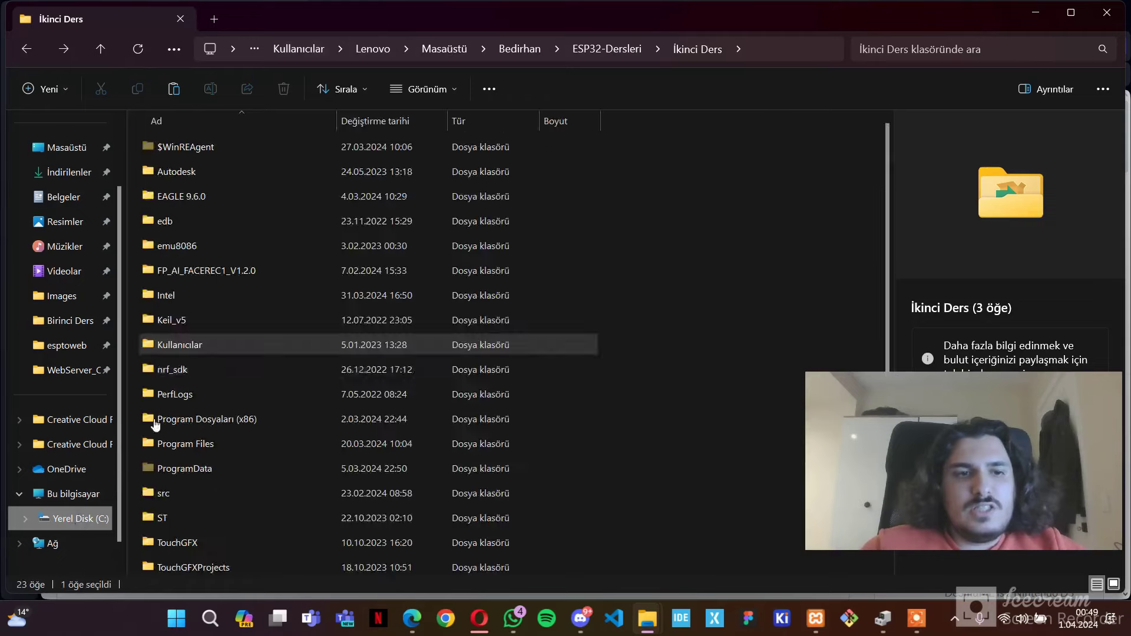
pyautogui.scroll(-2, 204, 365)
pyautogui.doubleClick(204, 543)
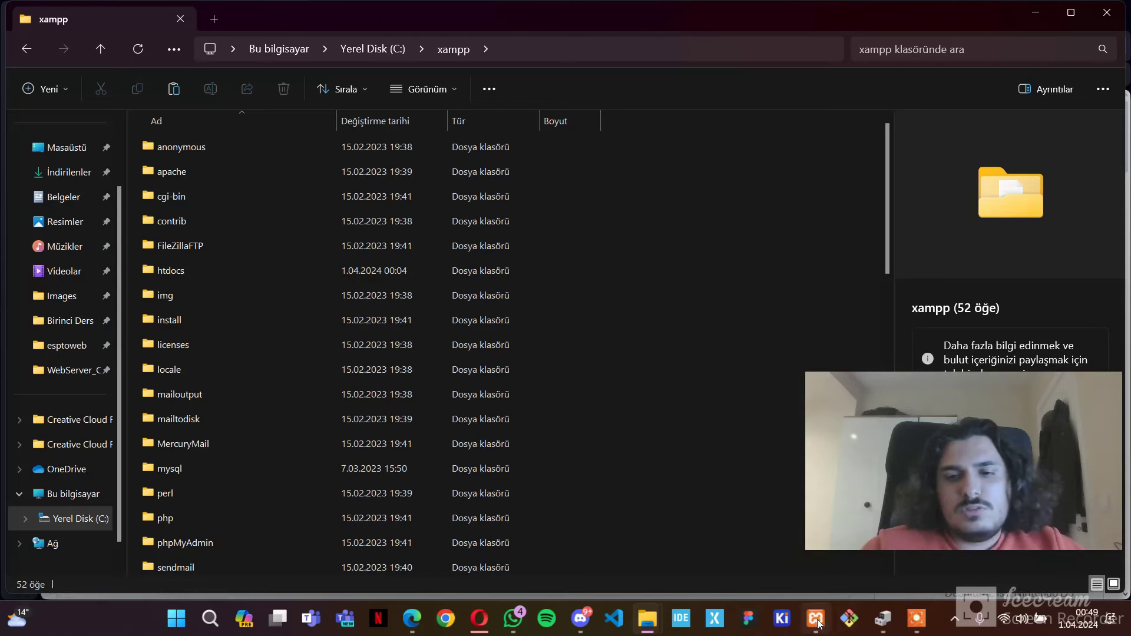
pyautogui.scroll(-11, 535, 291)
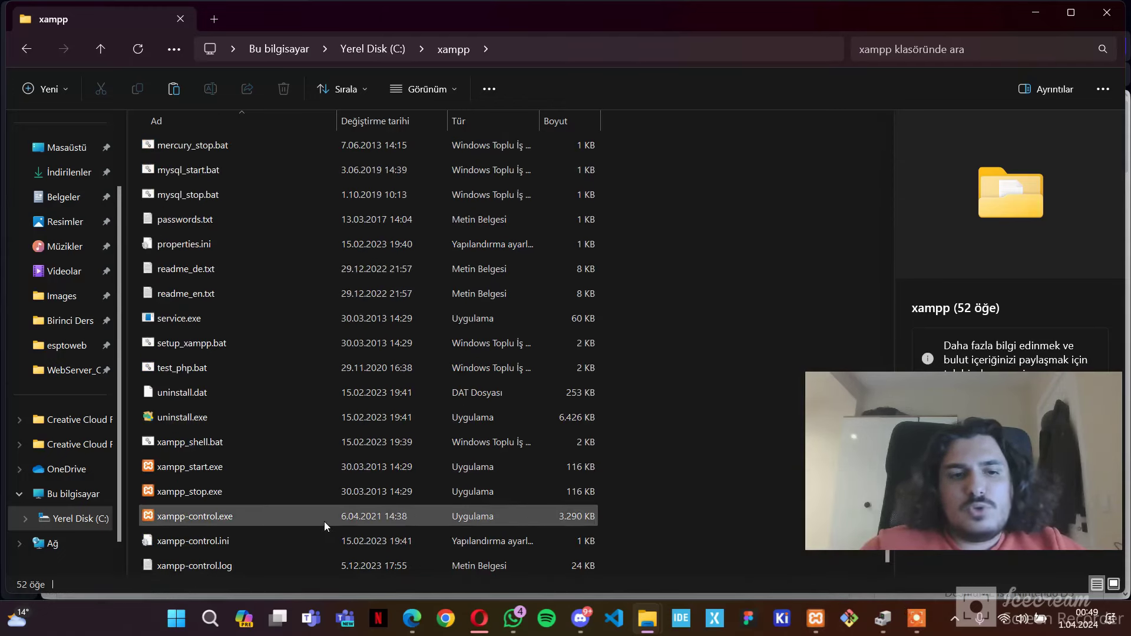
pyautogui.moveTo(324, 522)
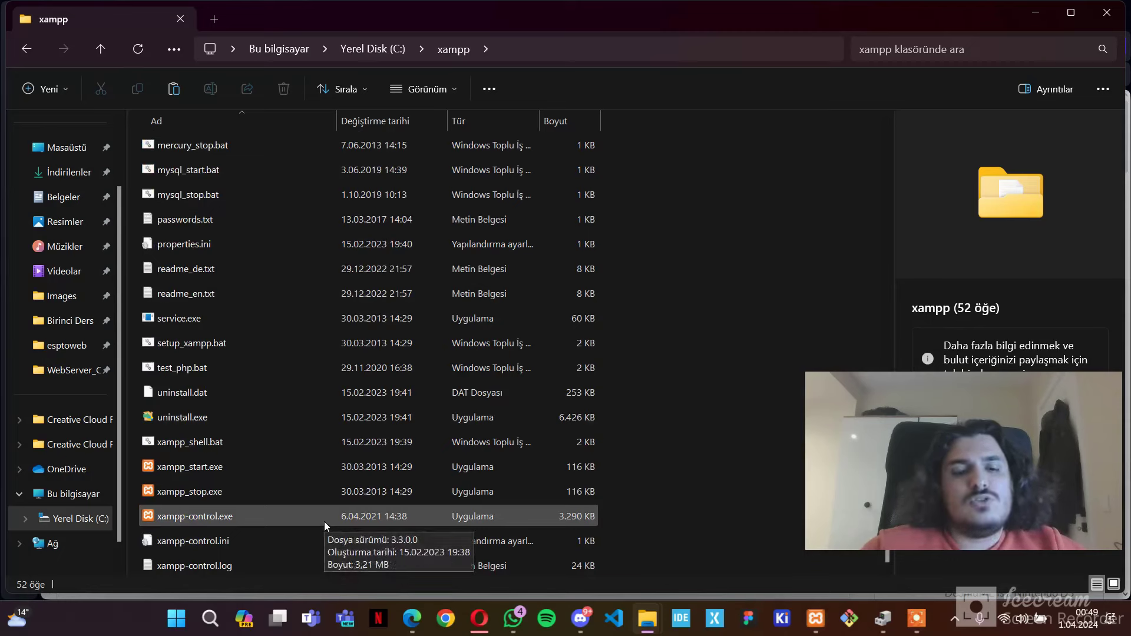
pyautogui.doubleClick(257, 516)
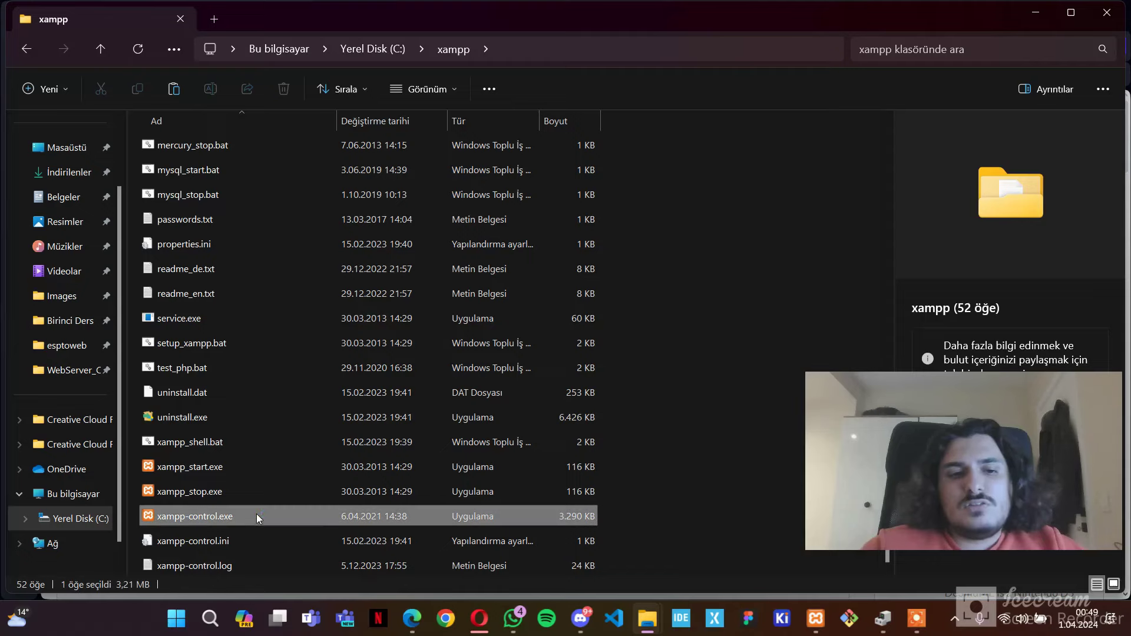
# Close the older XAMPP Control Panel window and stop the Apache and MySQL modules in the remaining one.
pyautogui.moveTo(812, 616)
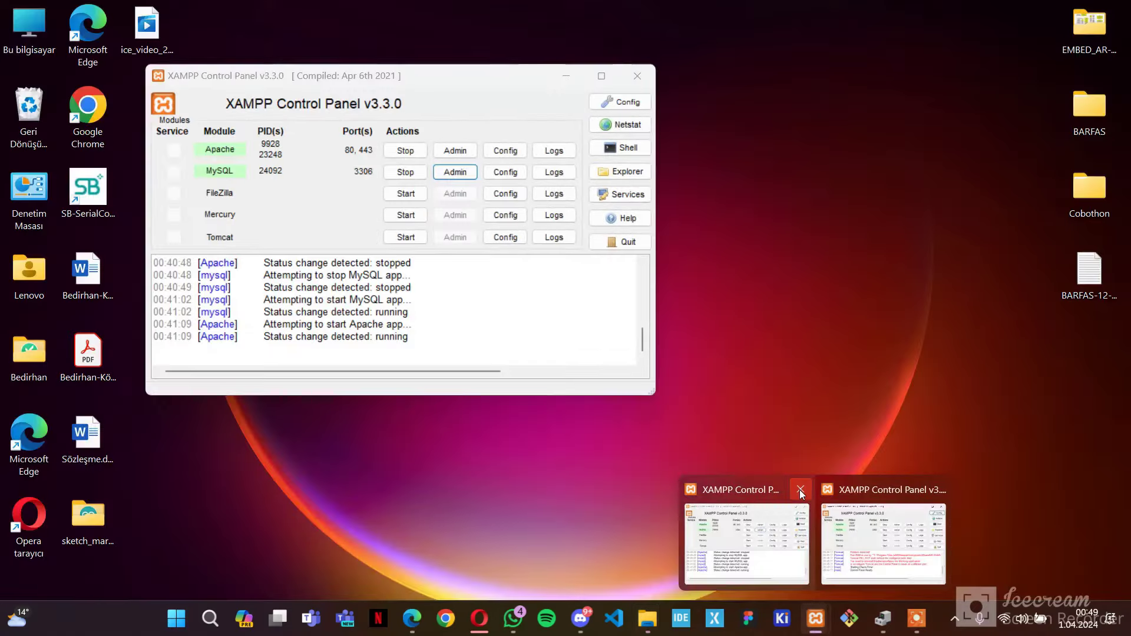
pyautogui.moveTo(882, 524)
pyautogui.click(800, 489)
pyautogui.click(266, 86)
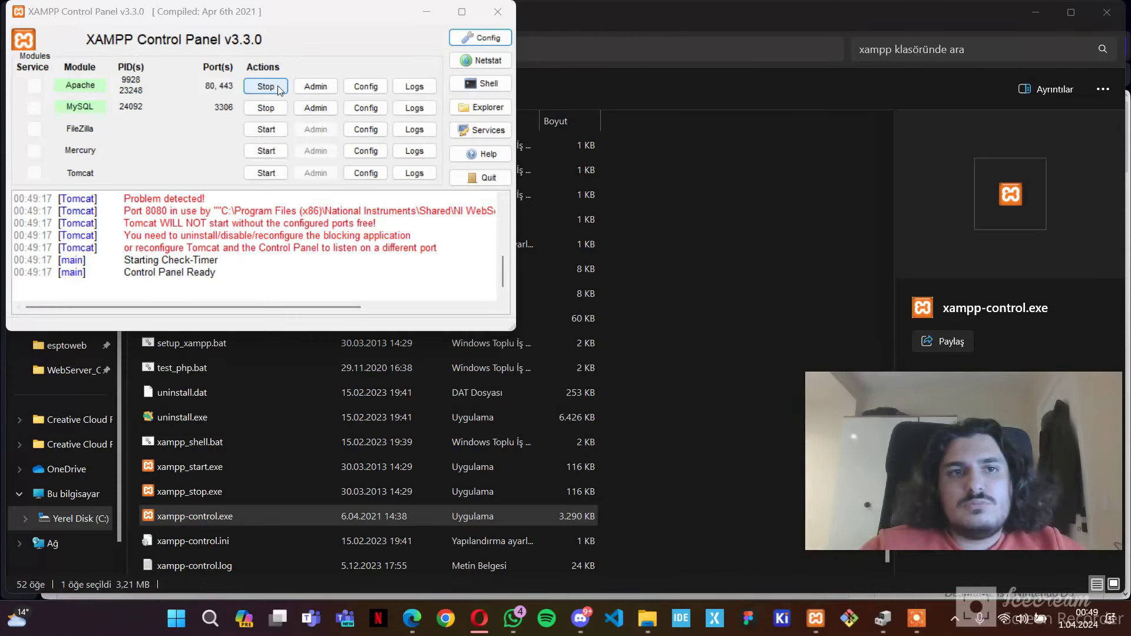
pyautogui.click(266, 108)
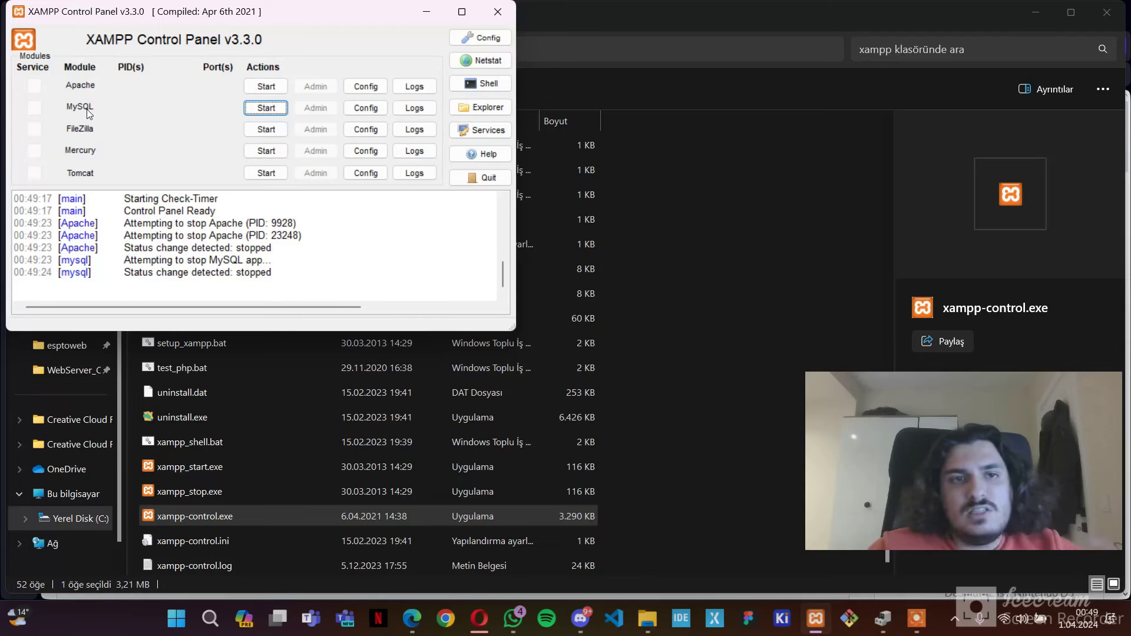
# Start the MySQL module, open its phpMyAdmin page, and start the Apache module as well.
pyautogui.click(266, 110)
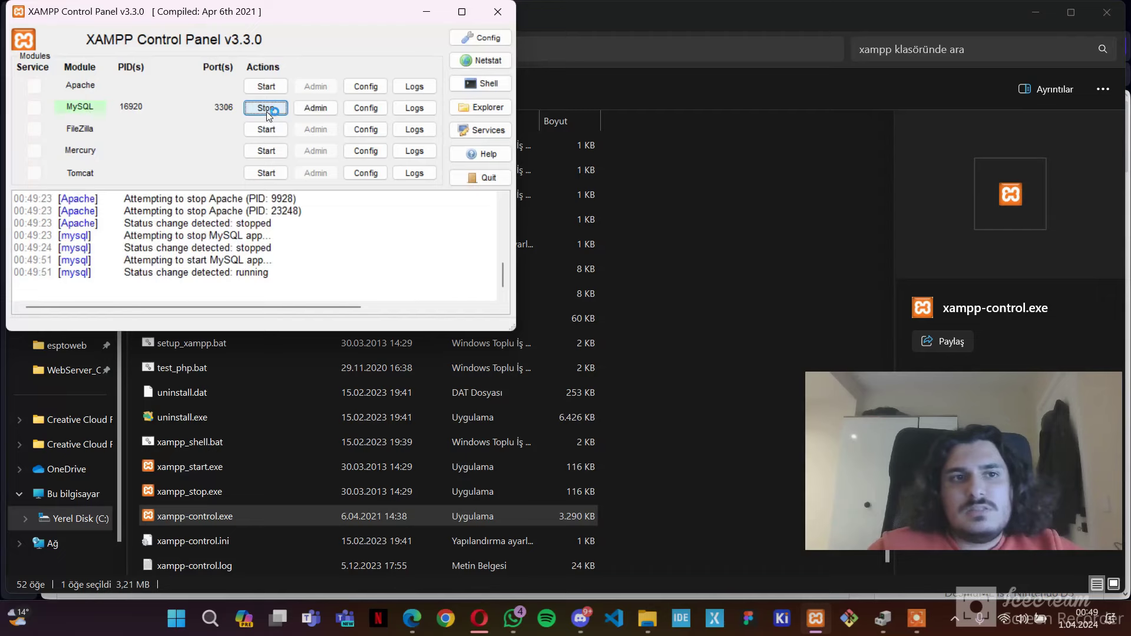
pyautogui.click(332, 106)
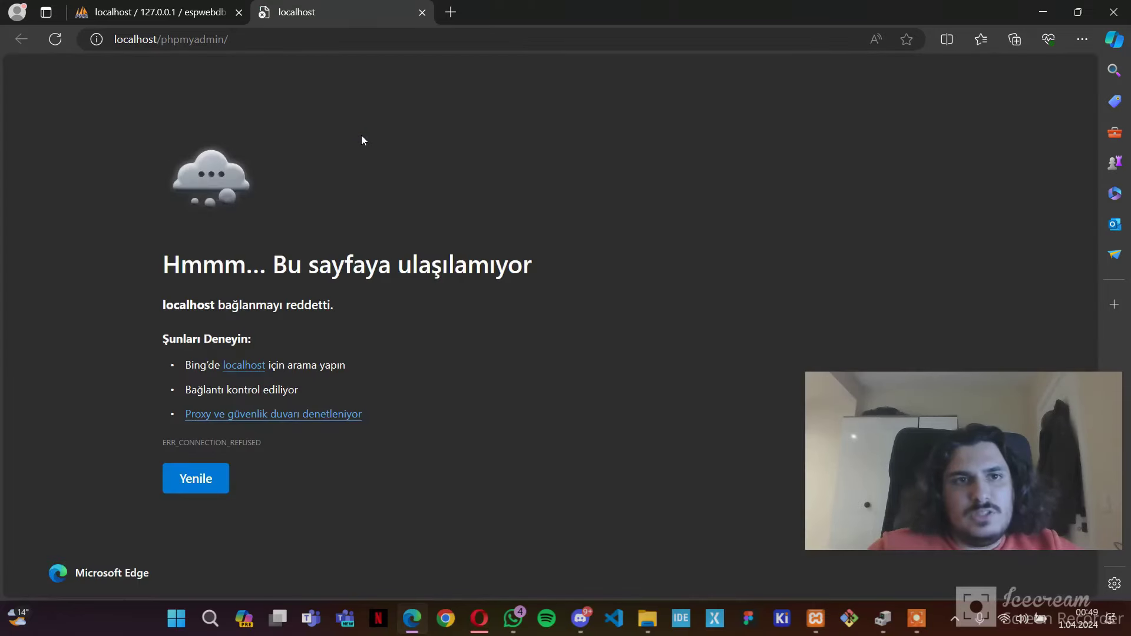
pyautogui.click(818, 628)
pyautogui.click(272, 88)
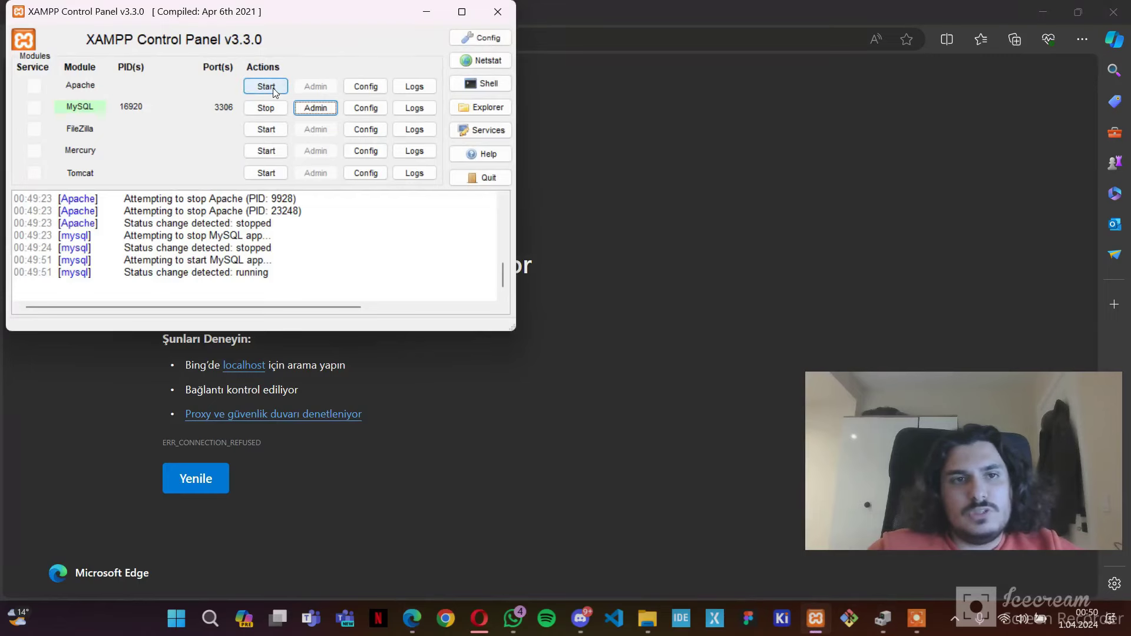
# Reload the localhost/phpmyadmin page in the browser and close the older espwebdb tab.
pyautogui.click(606, 425)
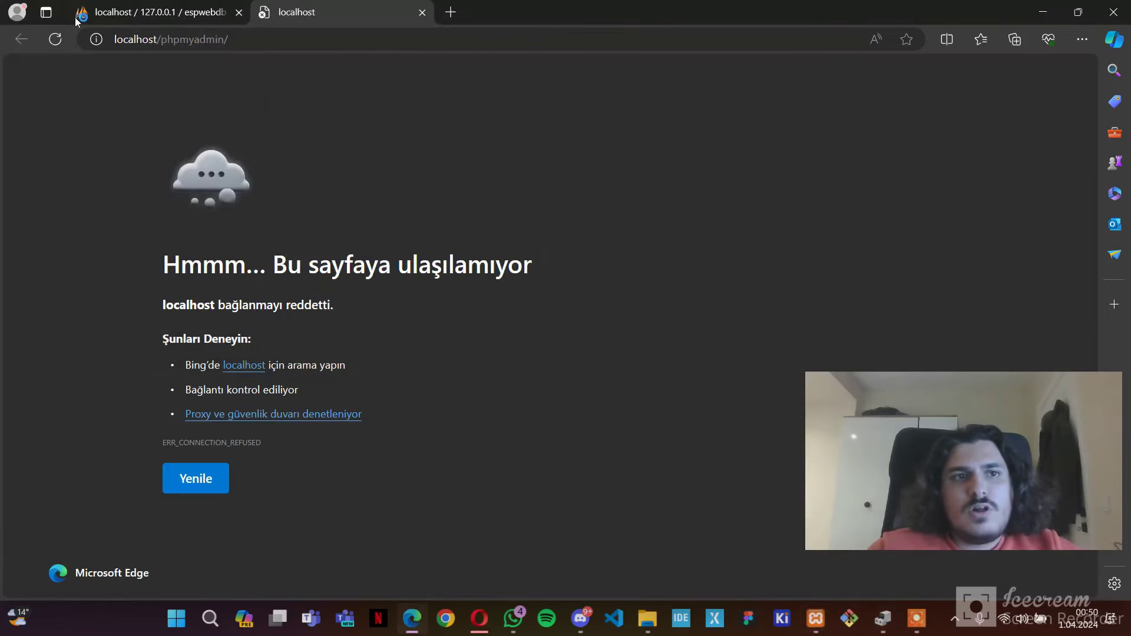
pyautogui.click(56, 39)
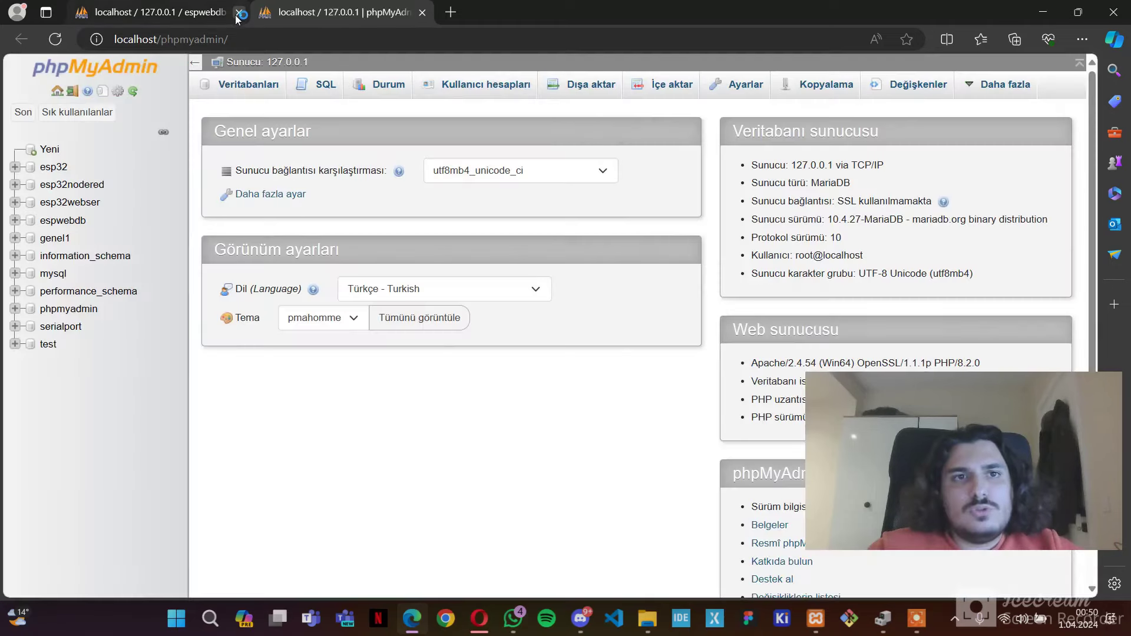
pyautogui.click(239, 13)
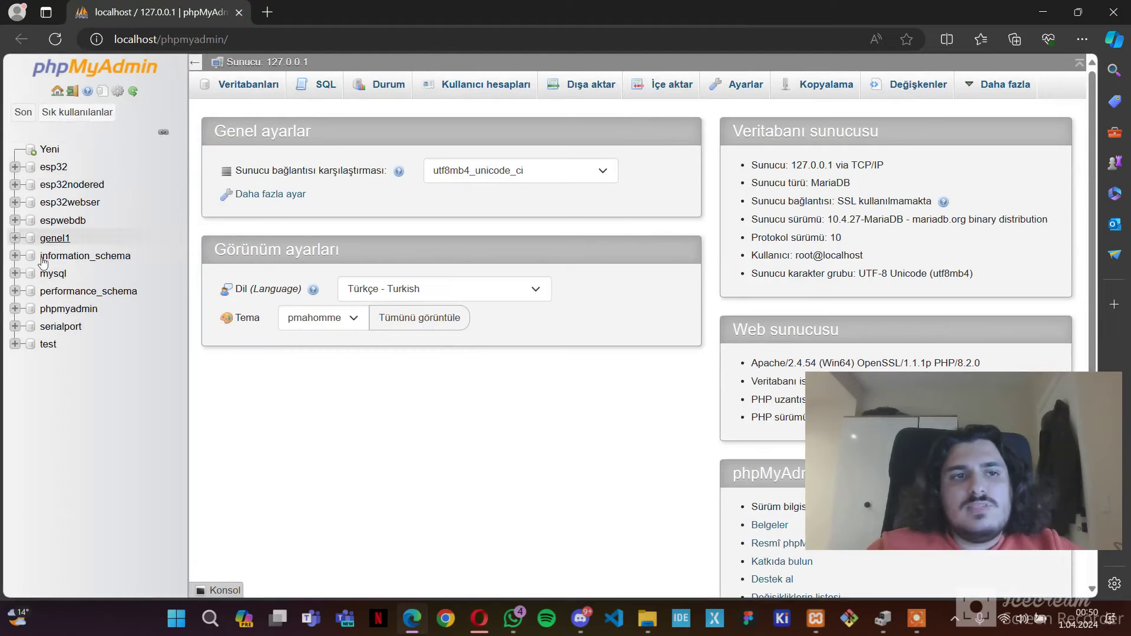
# View the database creation page, and browse the records in the esp32 database's user and veri tables.
pyautogui.click(48, 155)
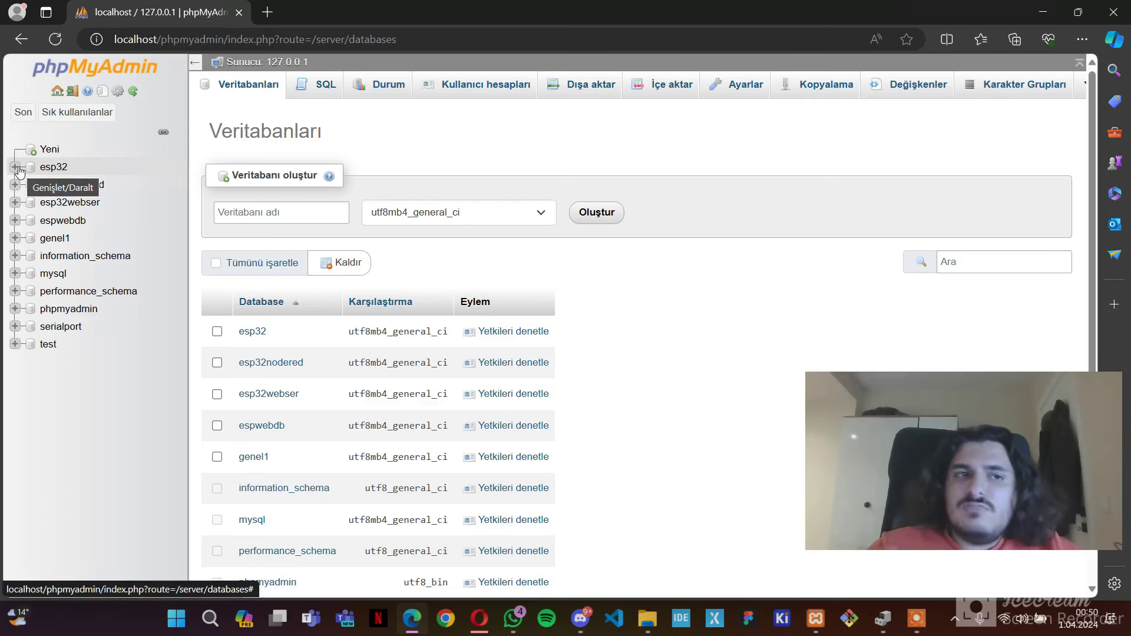
pyautogui.click(18, 168)
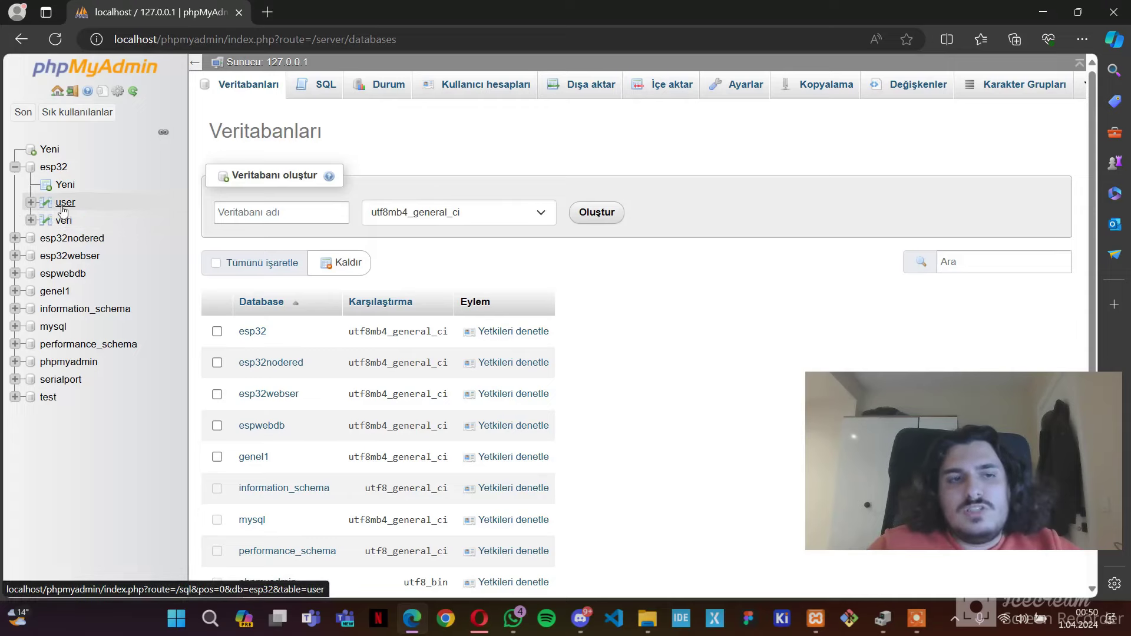
pyautogui.click(64, 202)
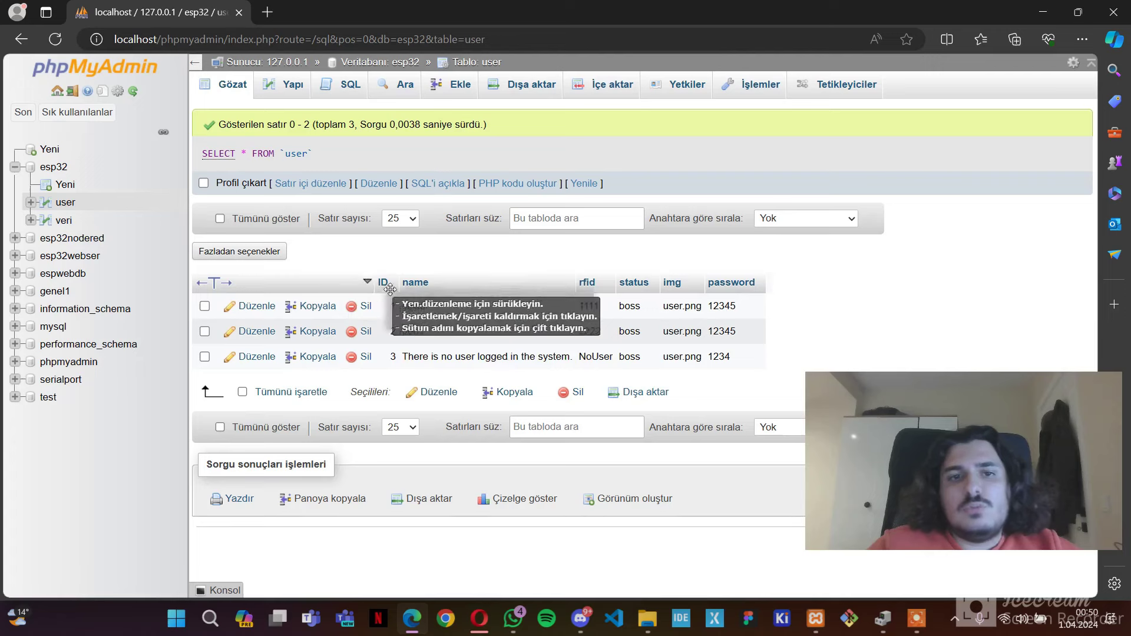
pyautogui.click(62, 221)
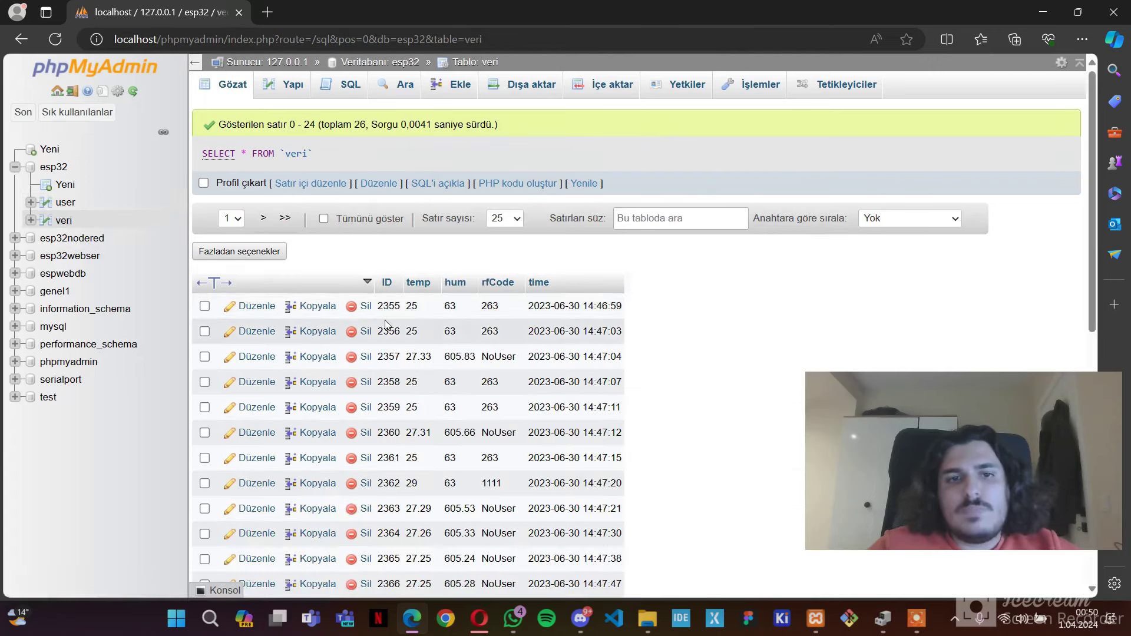
pyautogui.scroll(-1, 386, 306)
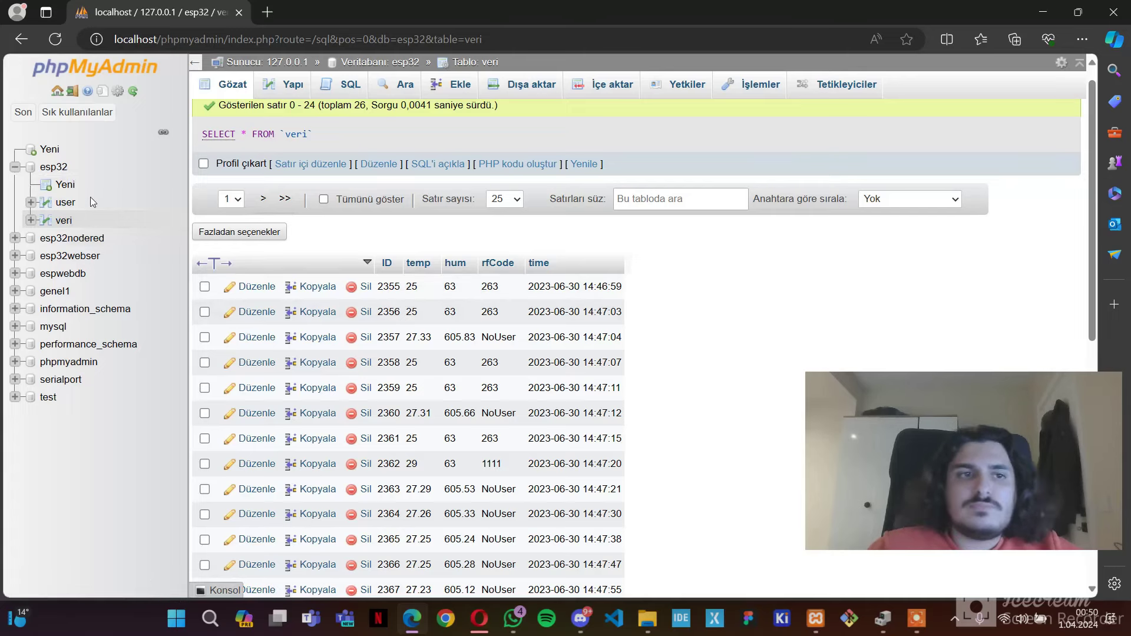
pyautogui.click(14, 167)
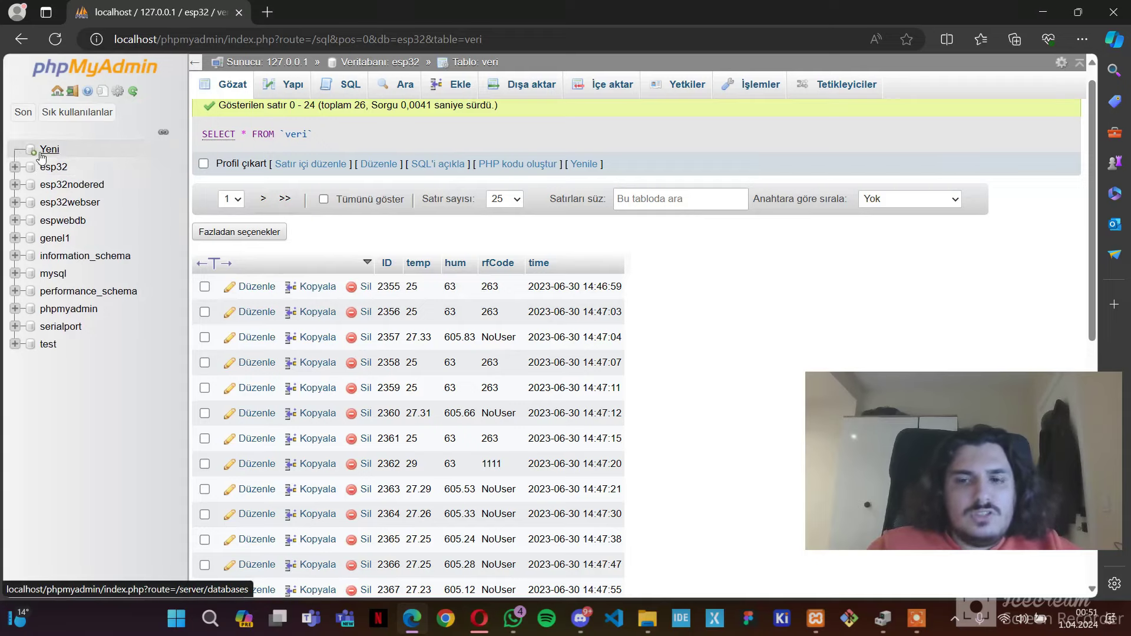
# Create a new database named espwebveritabani with the utf8mb4_general_ci collation.
pyautogui.click(36, 157)
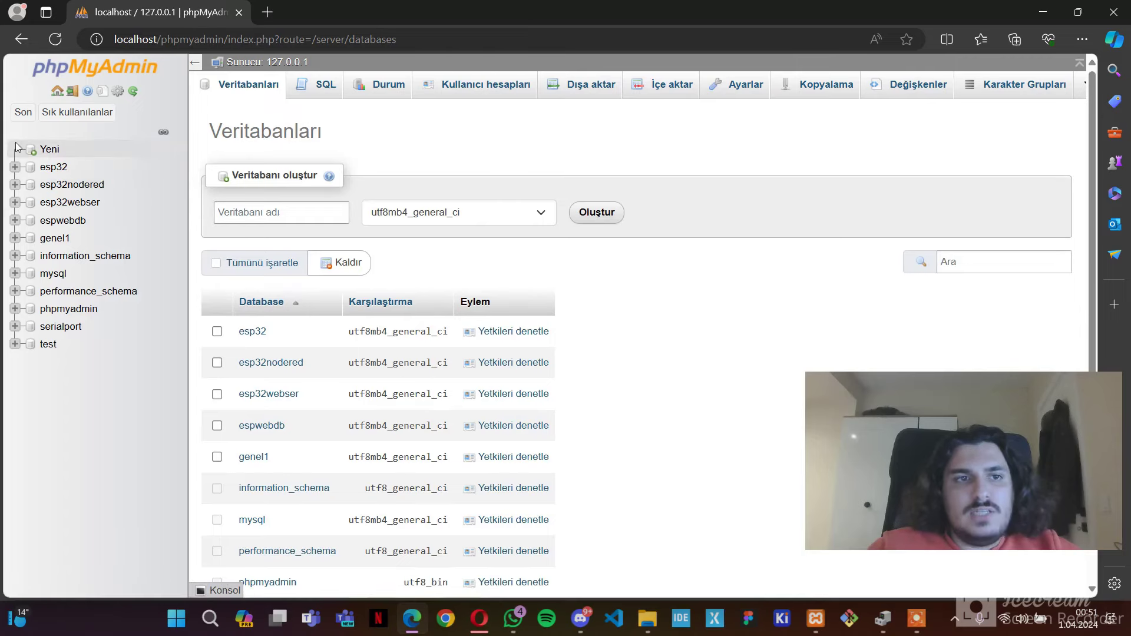
pyautogui.click(266, 207)
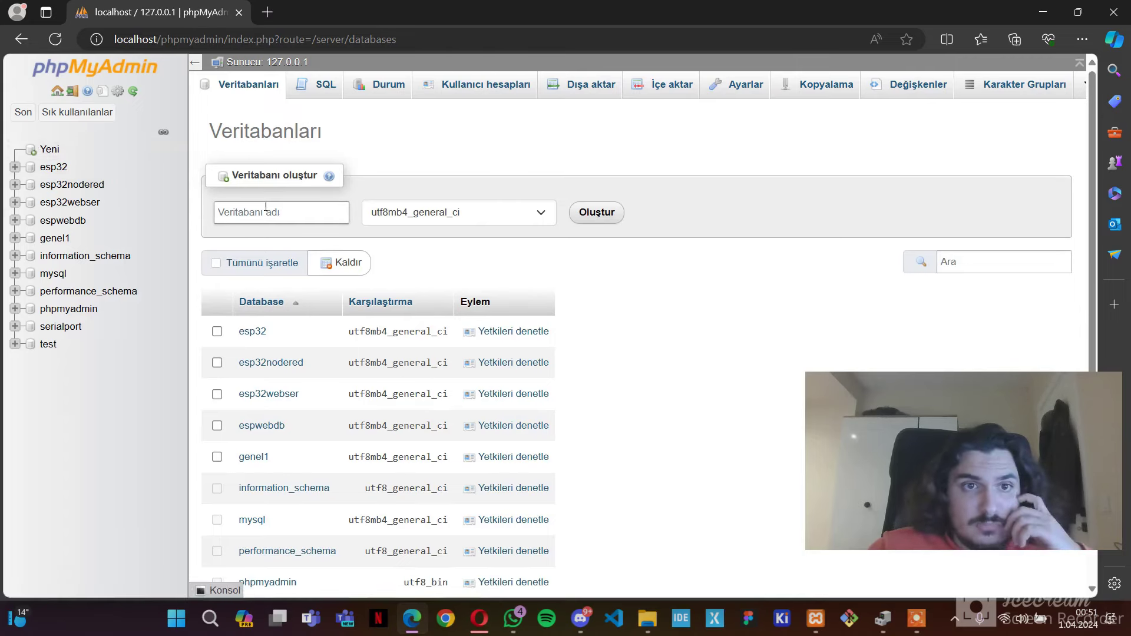
pyautogui.write('esp')
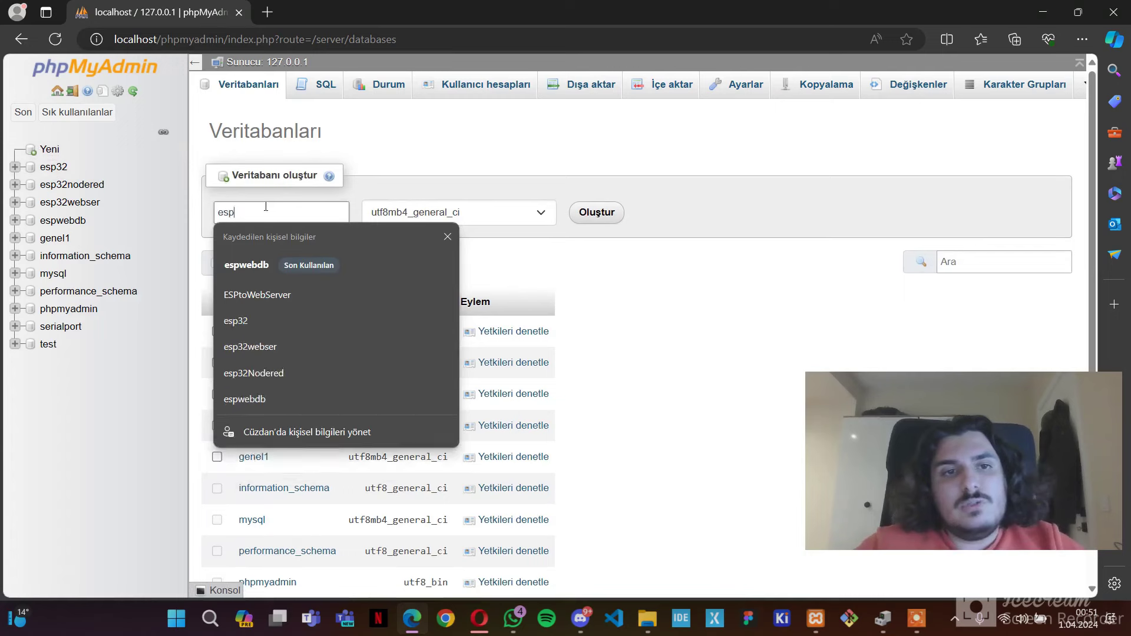
pyautogui.write('we')
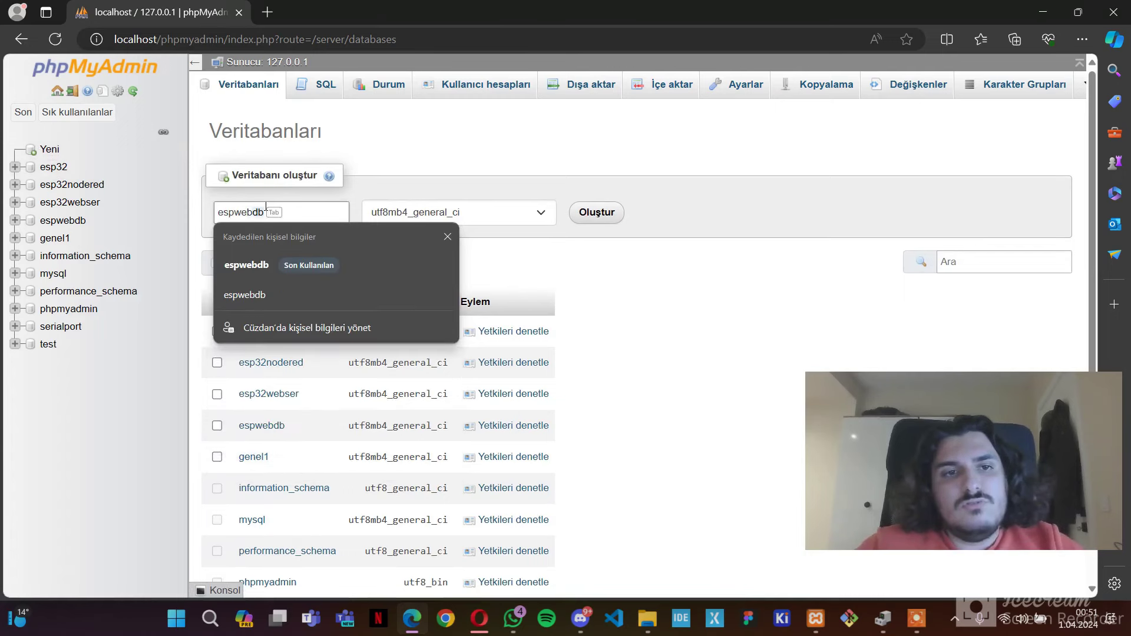
pyautogui.write('bveritaba')
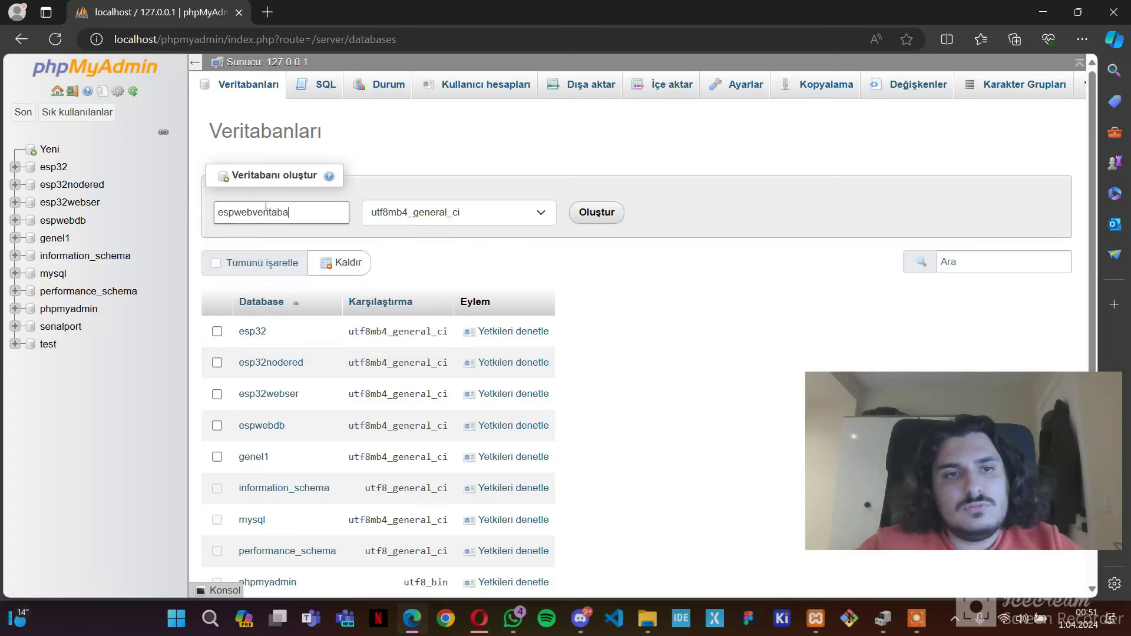
pyautogui.write('ni')
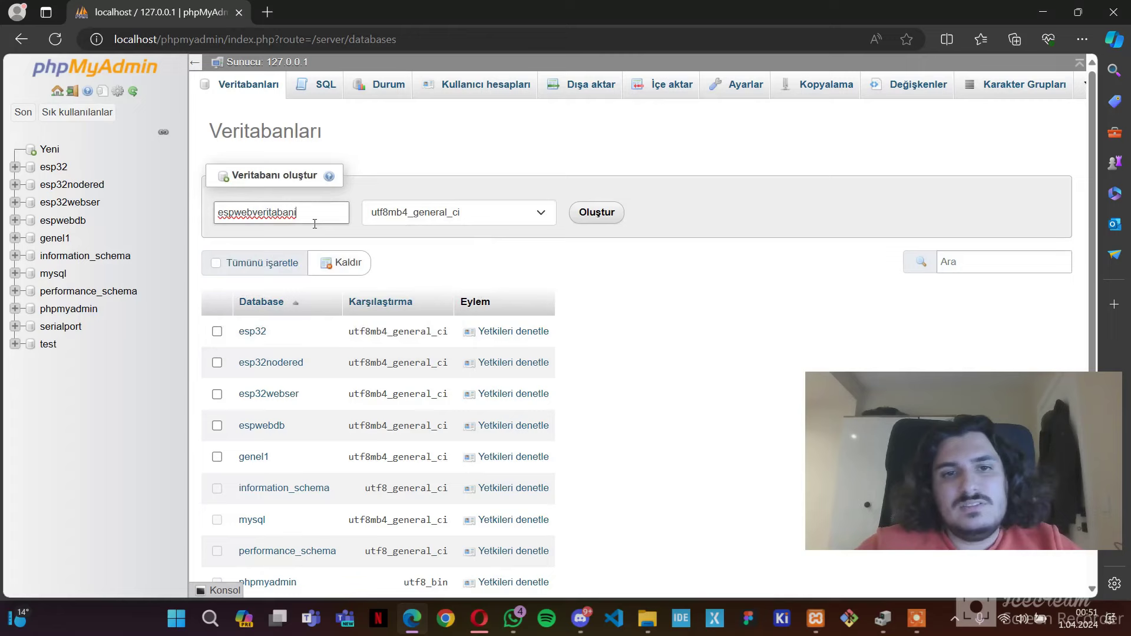
pyautogui.click(599, 184)
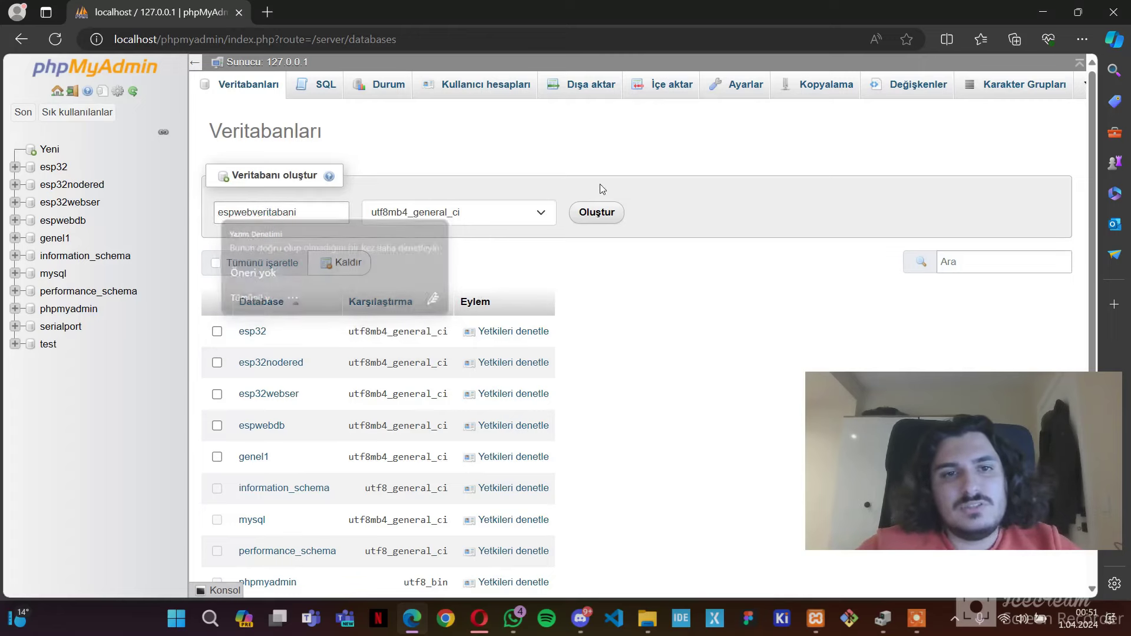
pyautogui.click(594, 216)
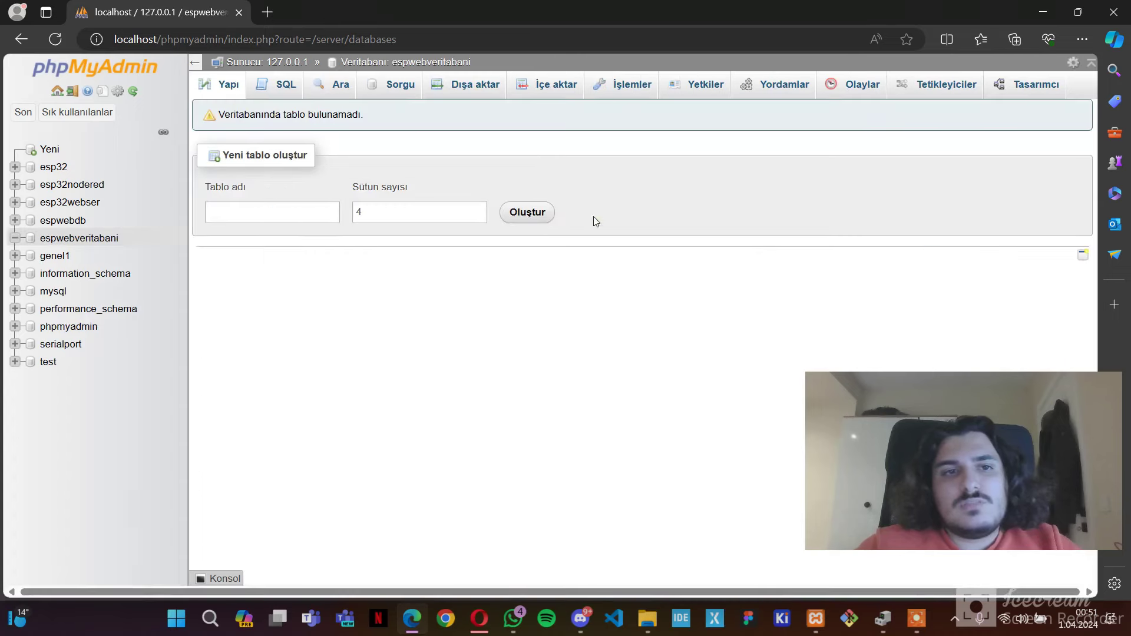
# Start a new table named veriler with 4 columns in the espwebveritabani database.
pyautogui.click(252, 210)
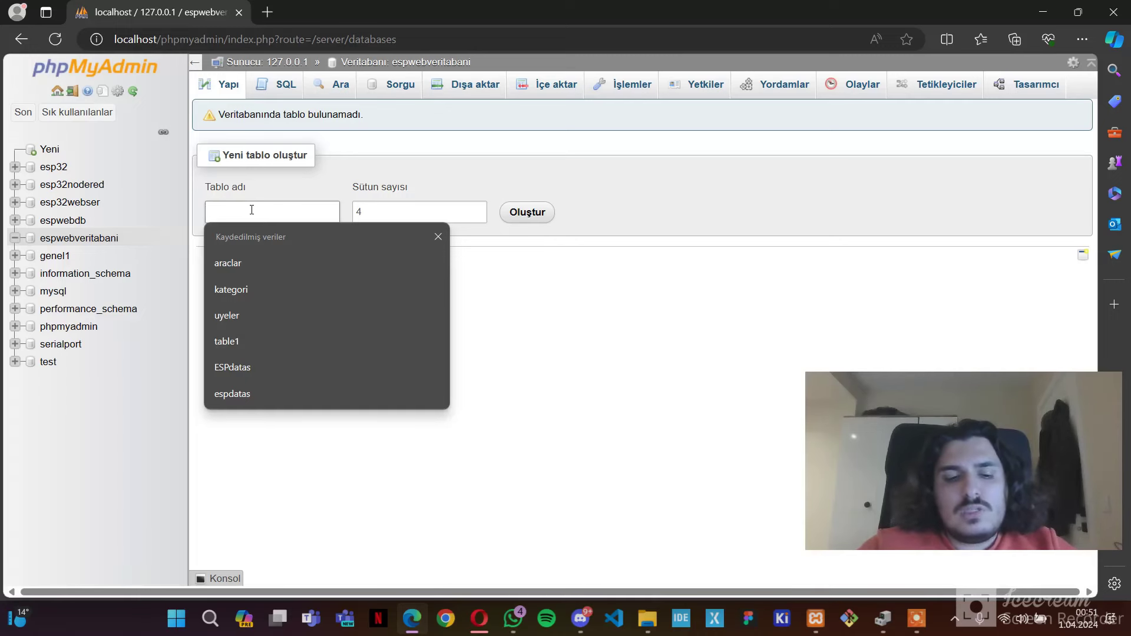
pyautogui.write('veriler')
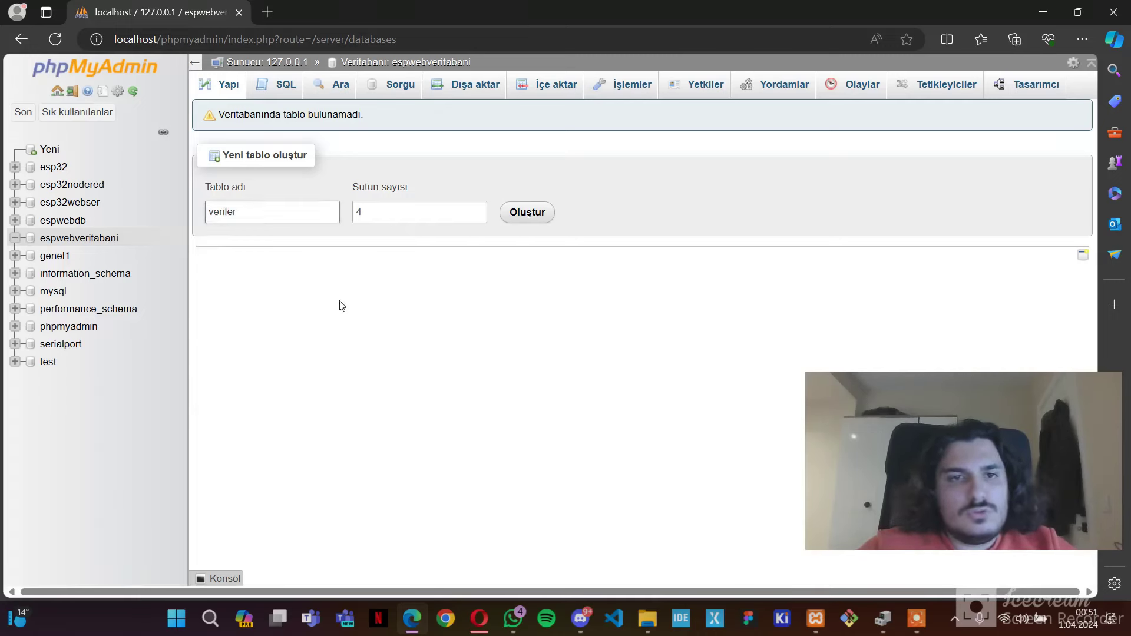
pyautogui.click(341, 306)
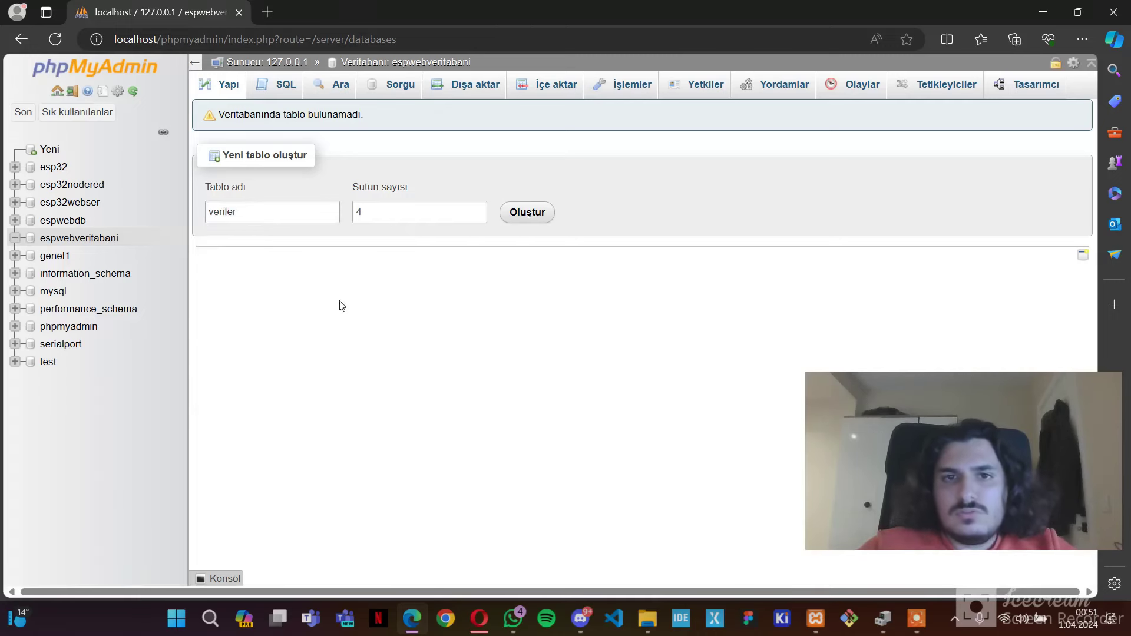
pyautogui.click(533, 213)
pyautogui.click(258, 215)
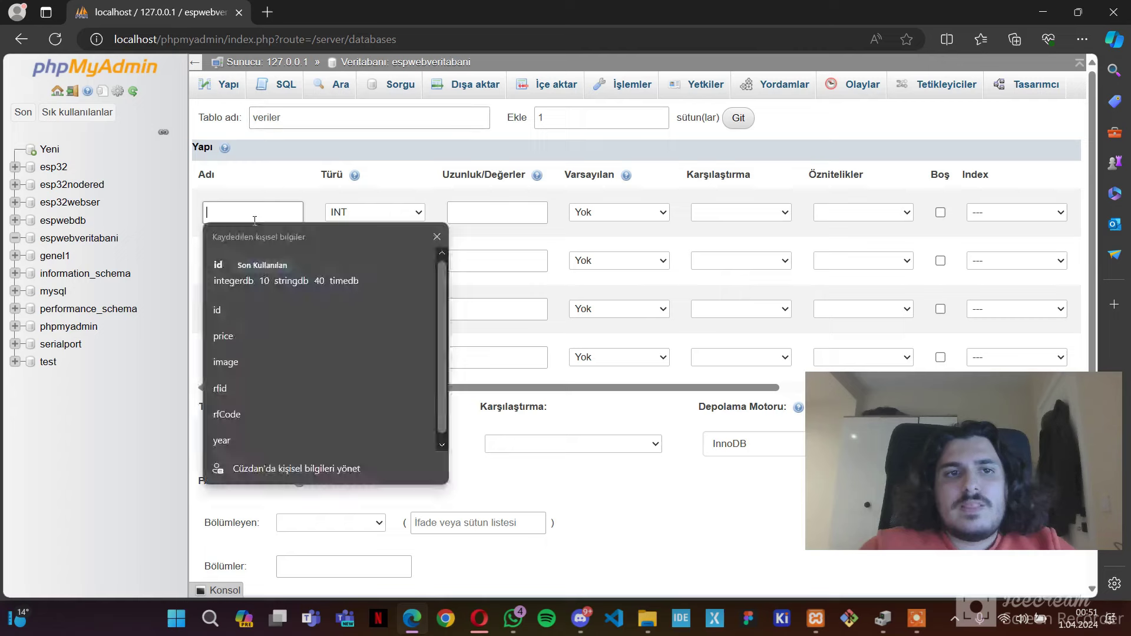
pyautogui.click(759, 587)
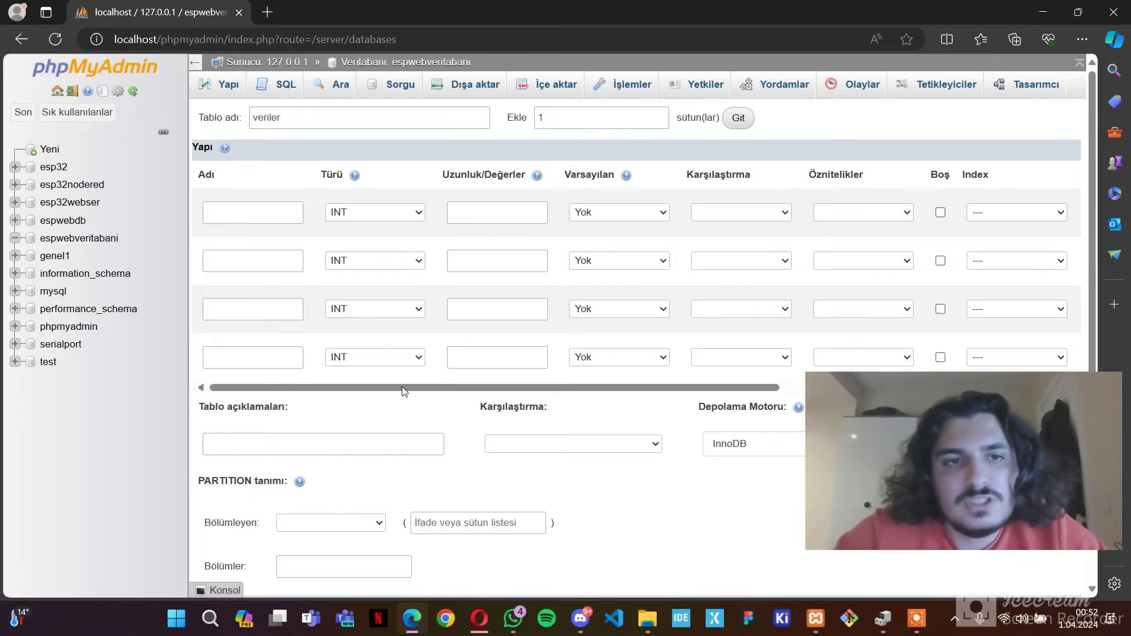
pyautogui.click(276, 218)
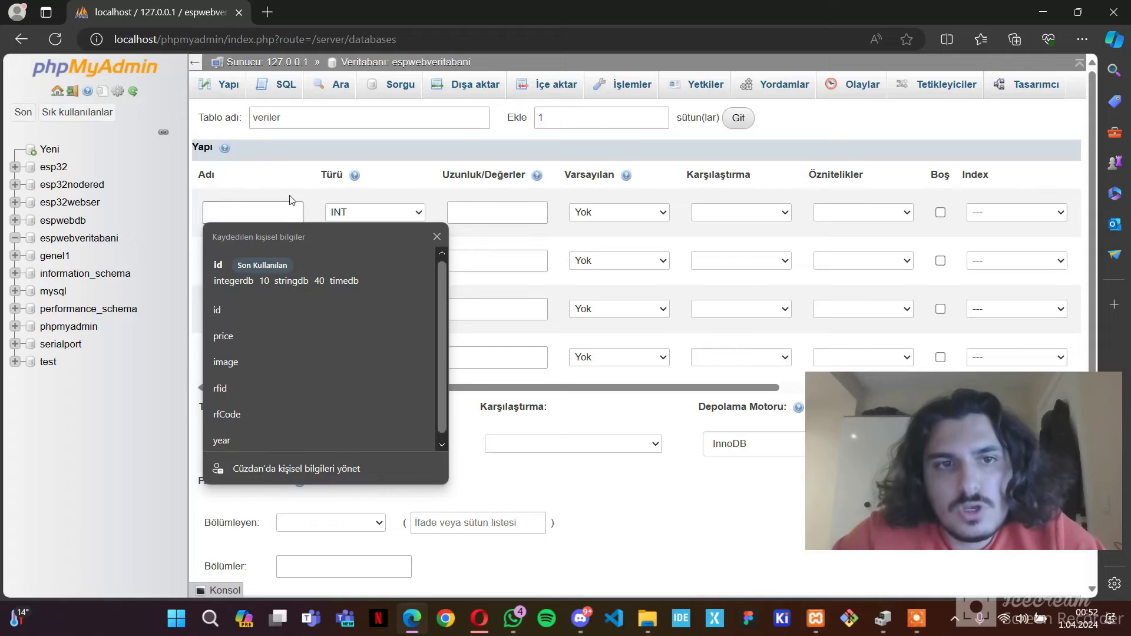
pyautogui.press('Escape')
pyautogui.click(270, 257)
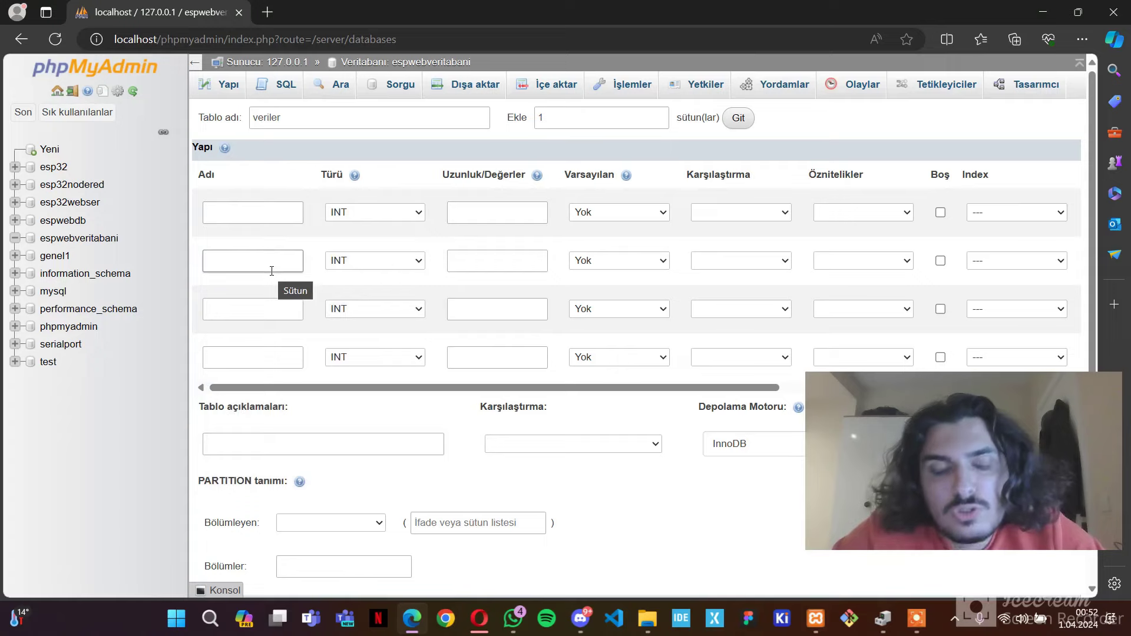
pyautogui.click(273, 215)
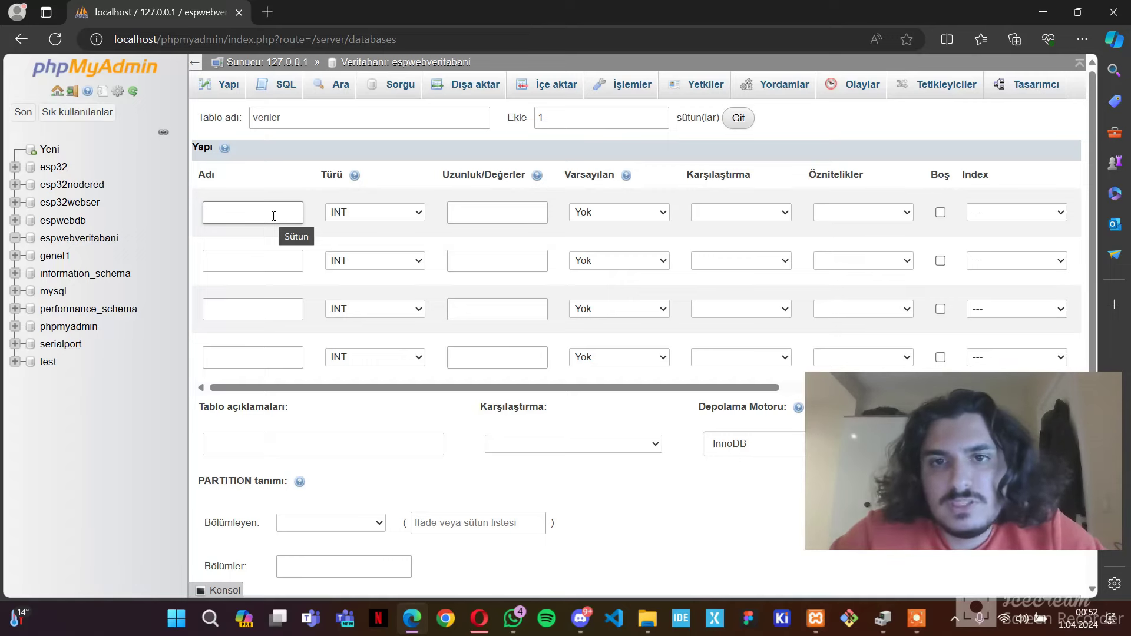
pyautogui.click(264, 251)
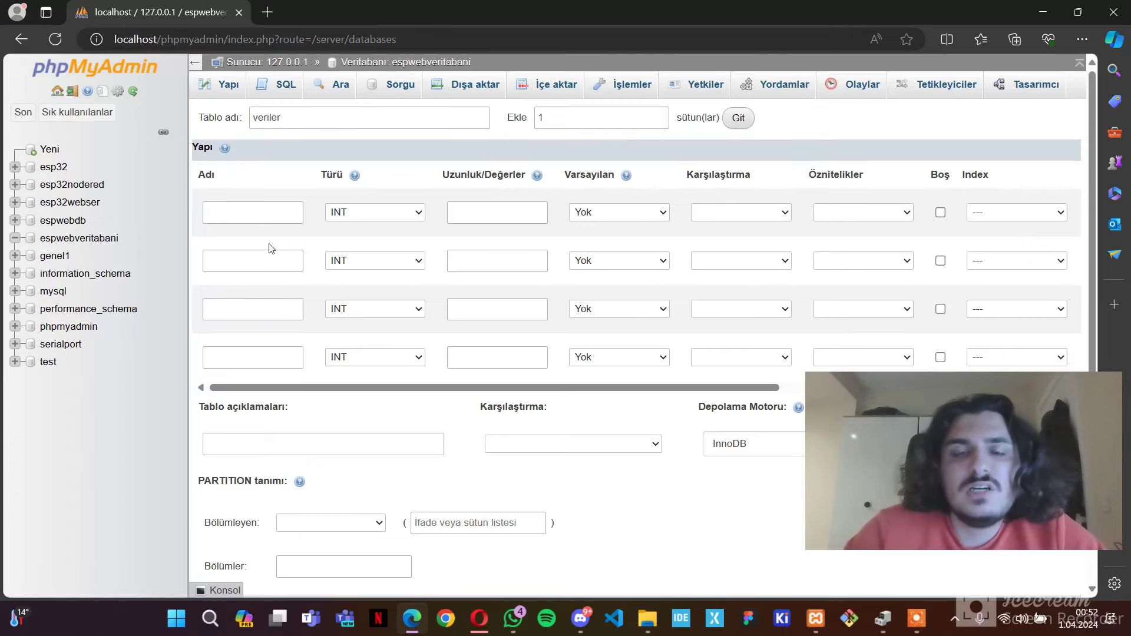
# Name the first column id and make it an auto-incrementing column with a PRIMARY index.
pyautogui.click(277, 214)
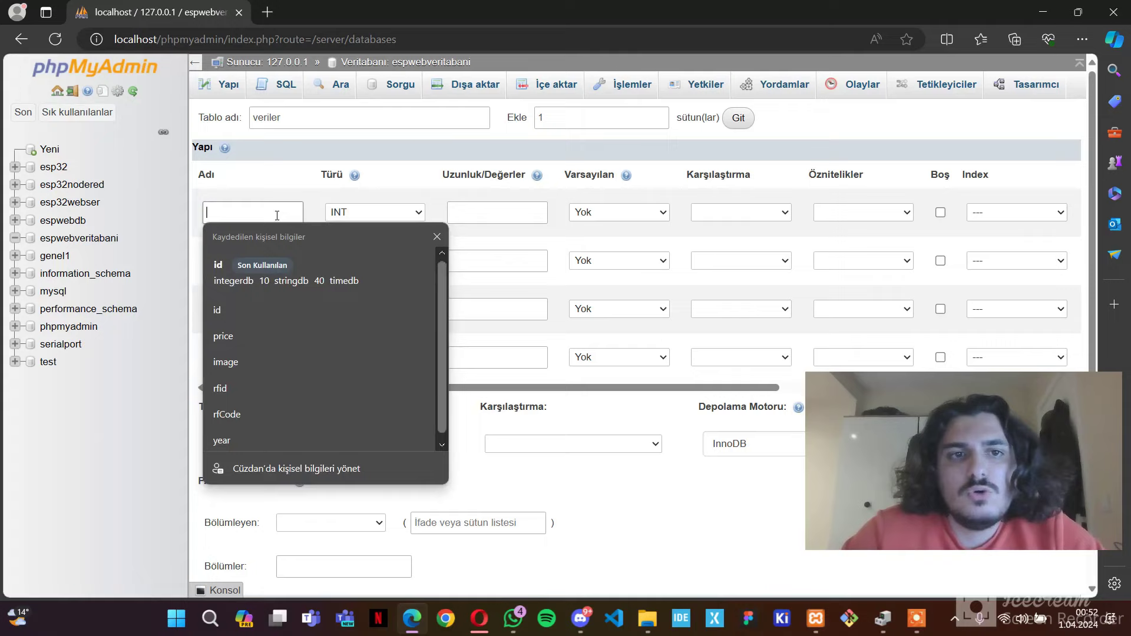
pyautogui.write('id')
pyautogui.hscroll(5, 450, 220)
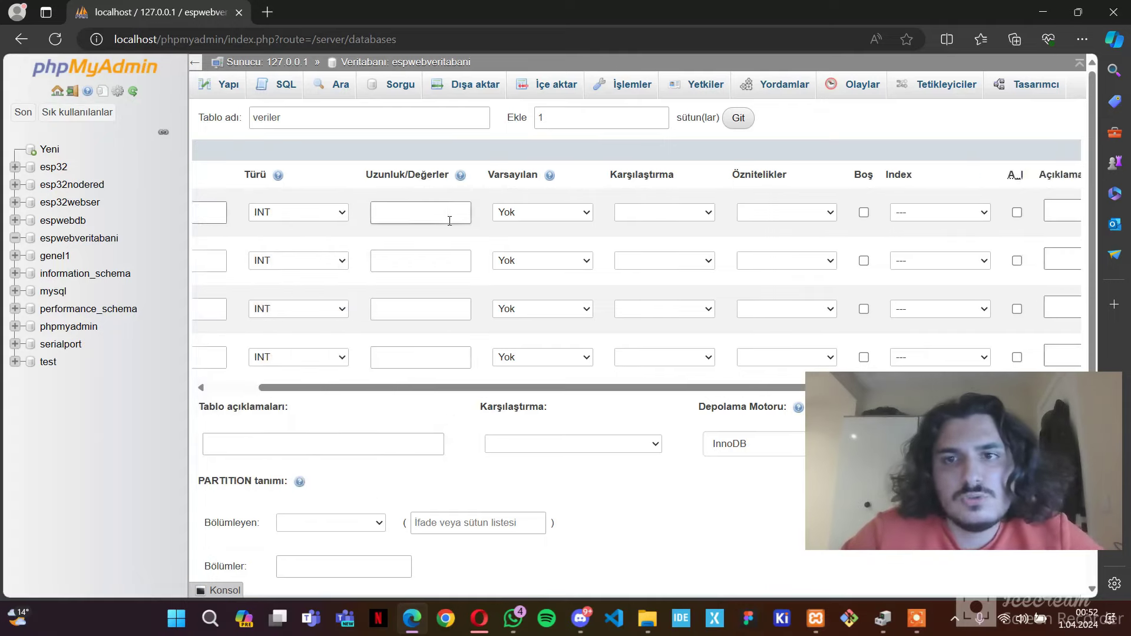
pyautogui.click(929, 213)
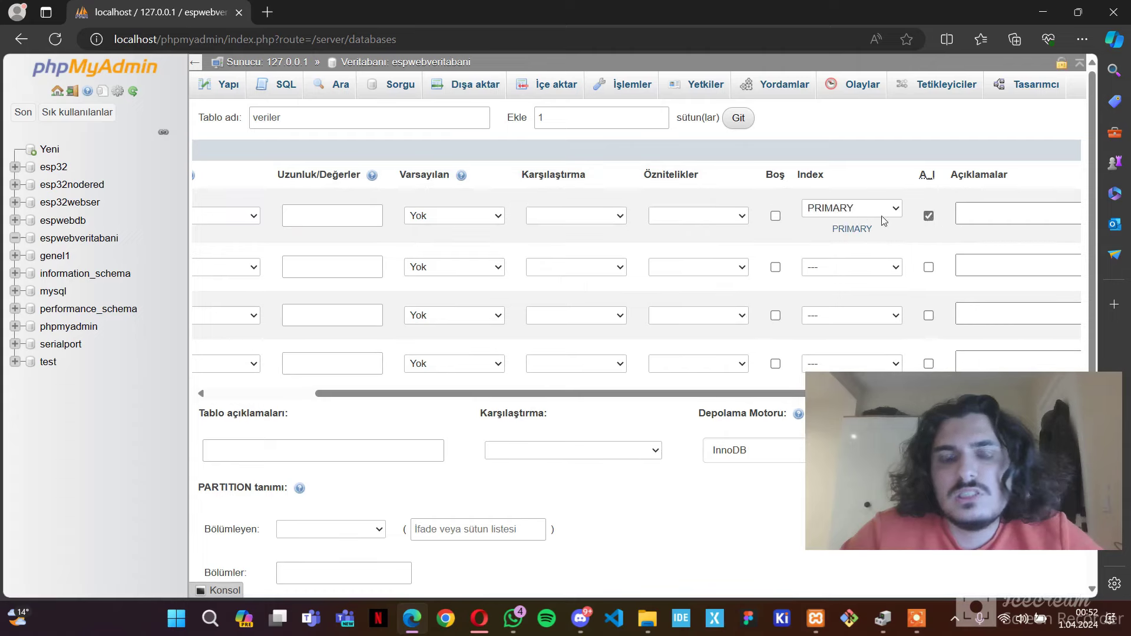
pyautogui.hscroll(-2, 860, 221)
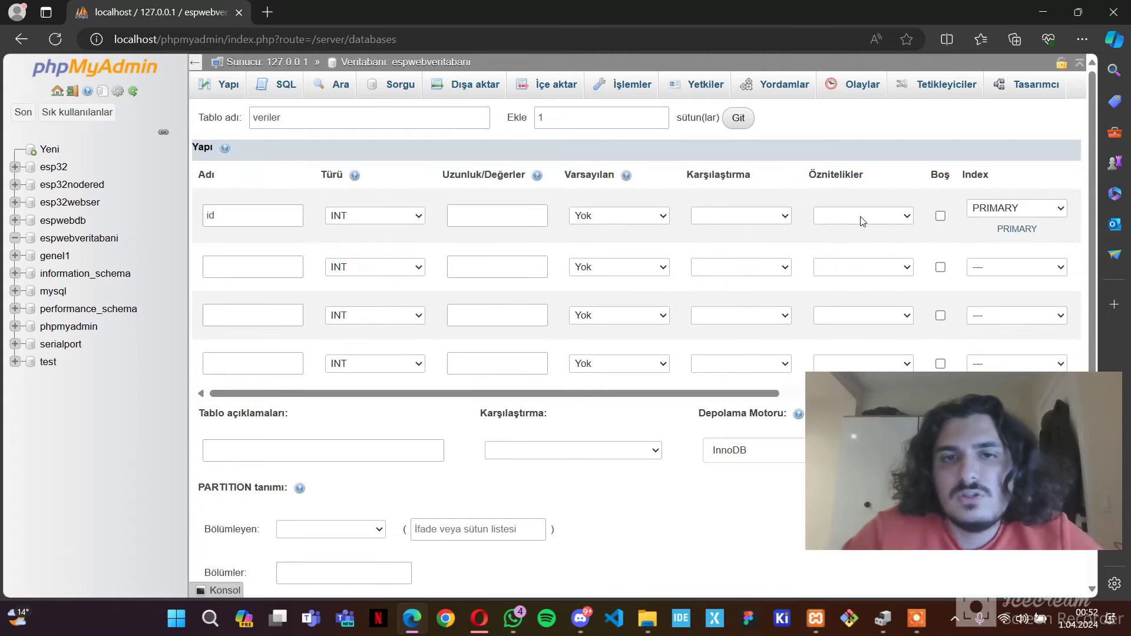
pyautogui.hscroll(3, 860, 221)
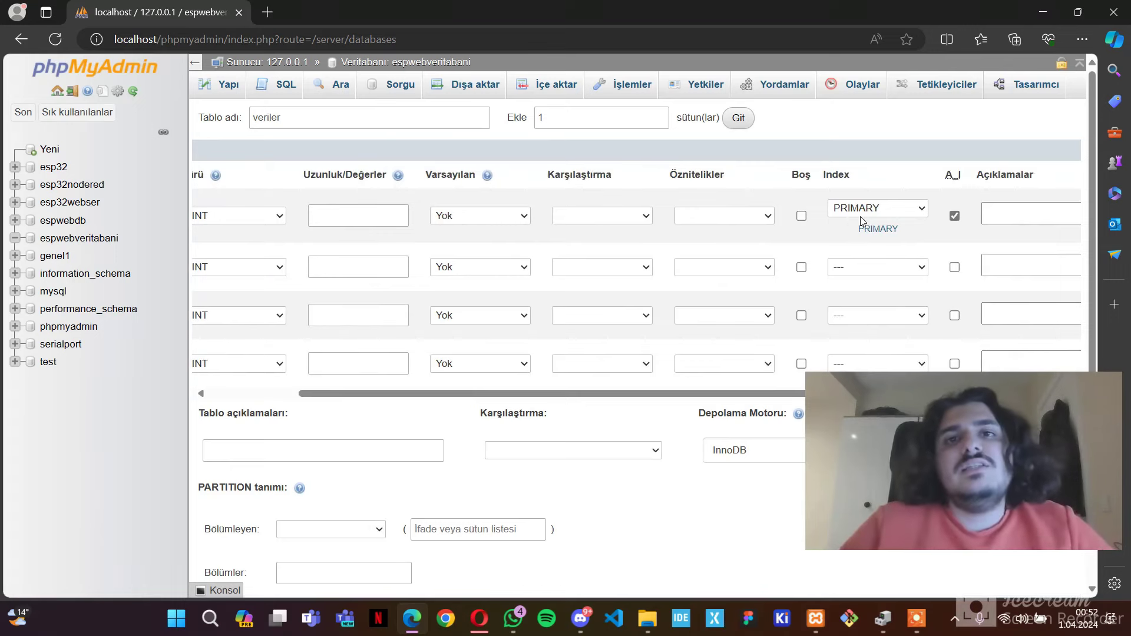
pyautogui.hscroll(-2, 861, 218)
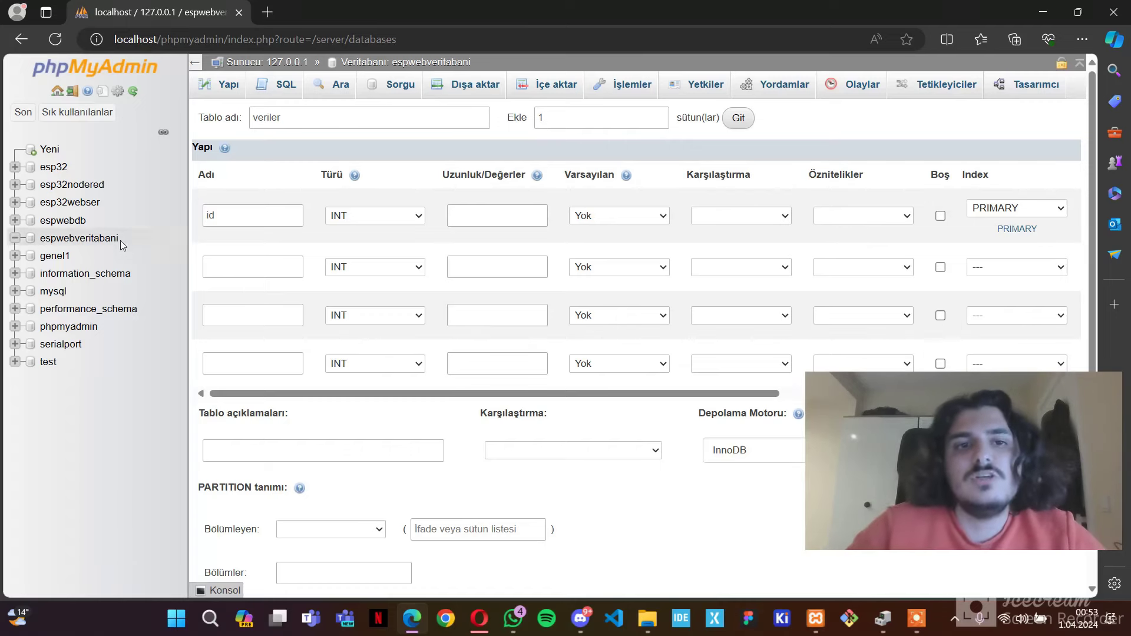
# Name the second, third and fourth columns of the veriler table integerdb, stringdb and timedb.
pyautogui.click(239, 216)
pyautogui.click(245, 265)
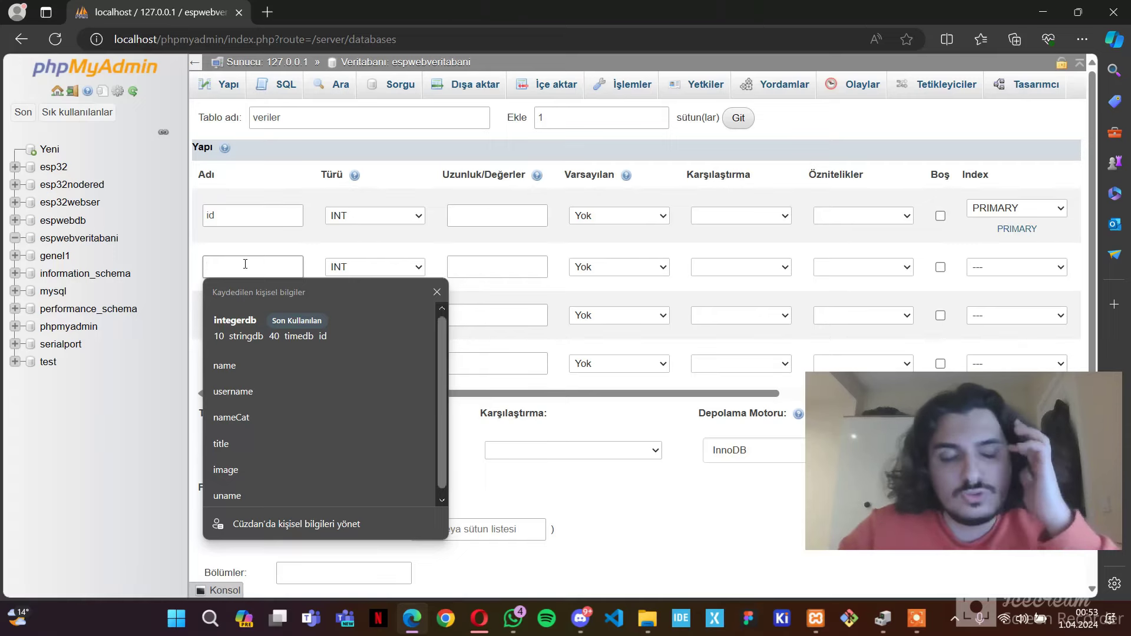
pyautogui.write('integerdb')
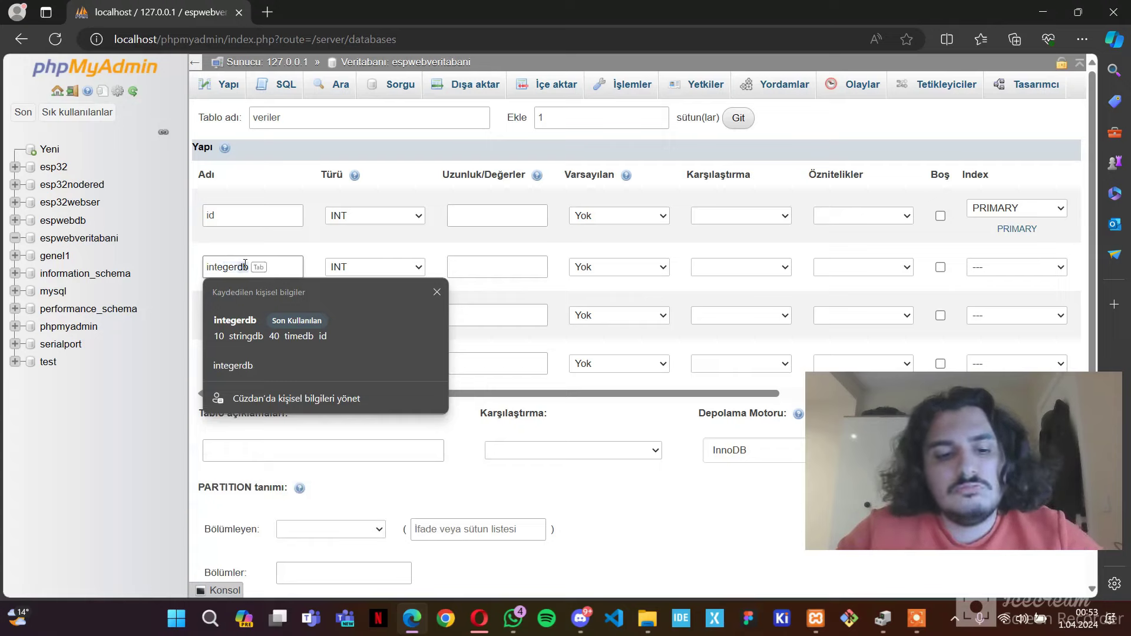
pyautogui.press('Tab')
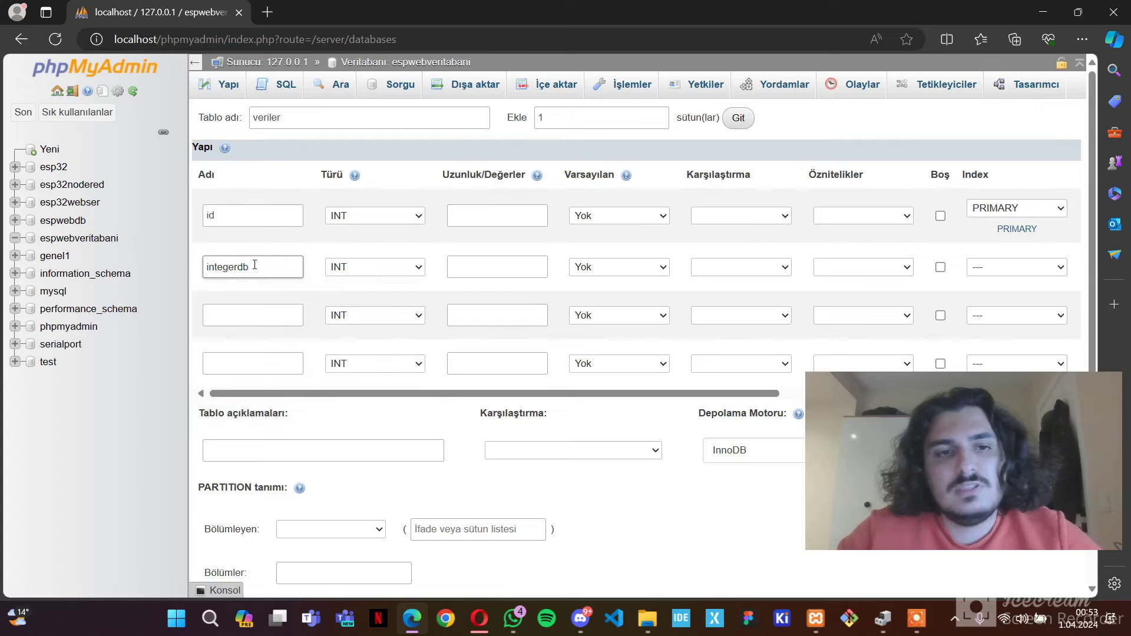
pyautogui.click(272, 321)
pyautogui.write('s')
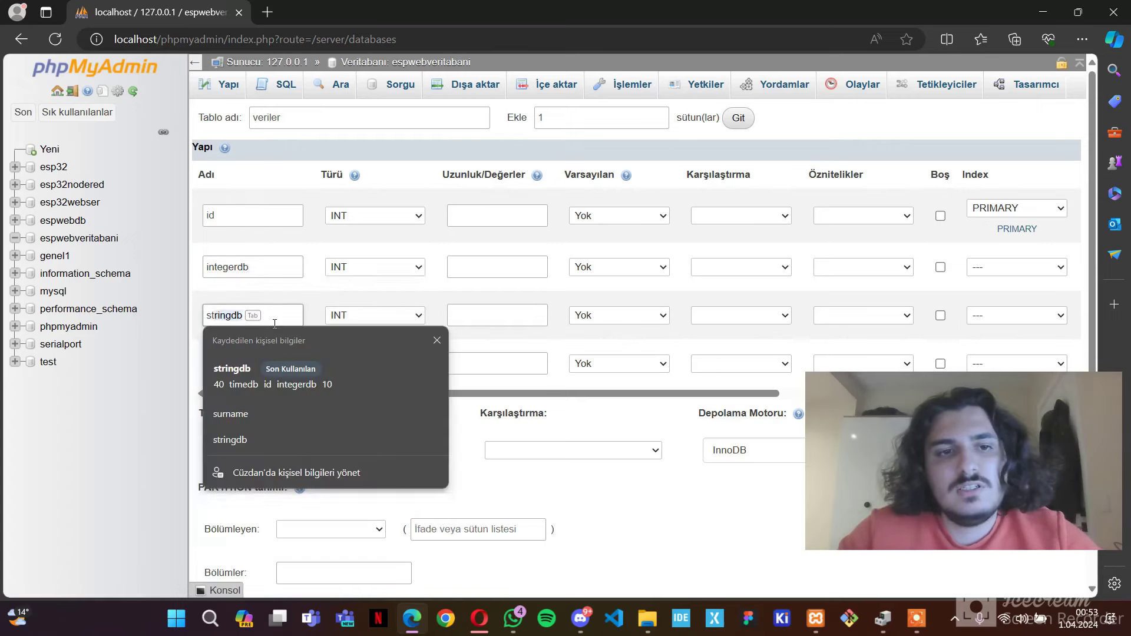
pyautogui.write('tringdb')
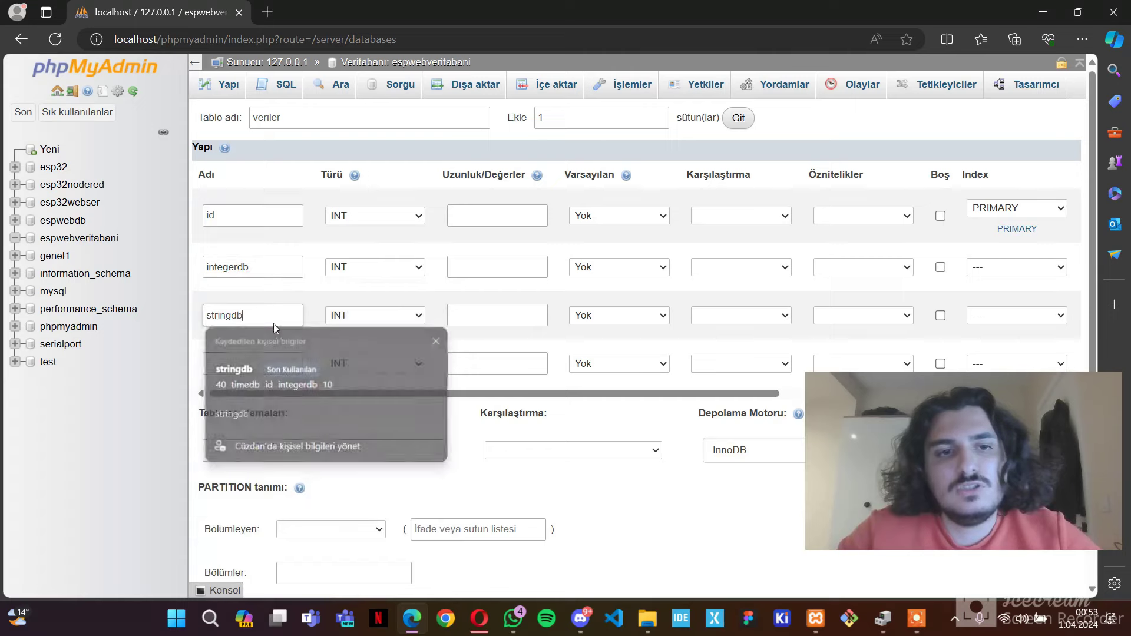
pyautogui.scroll(-1, 285, 306)
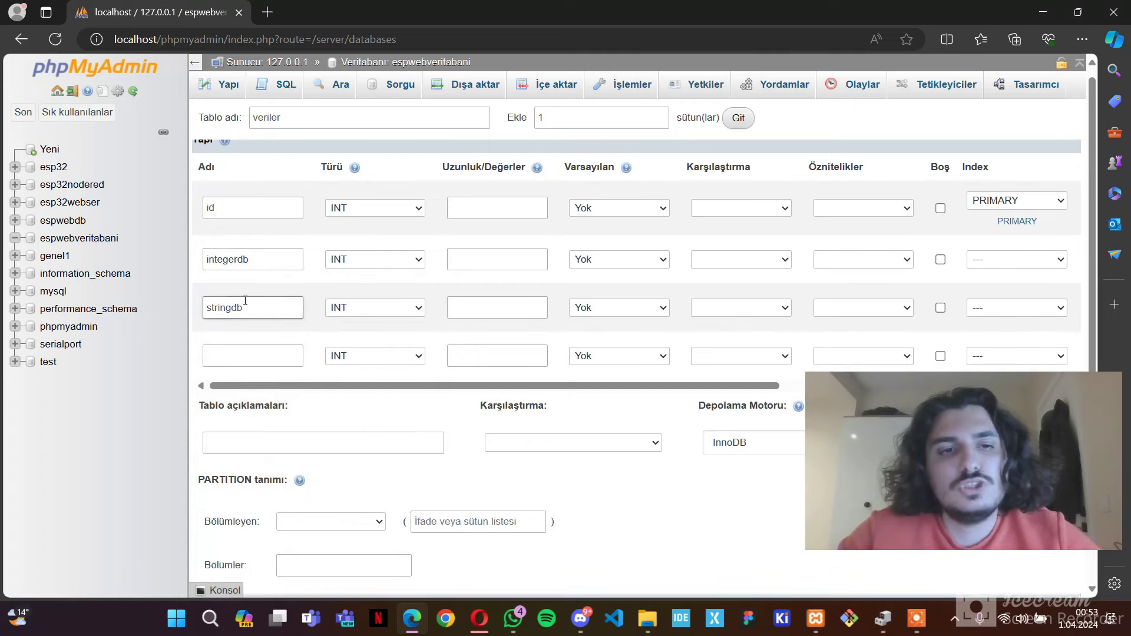
pyautogui.click(245, 361)
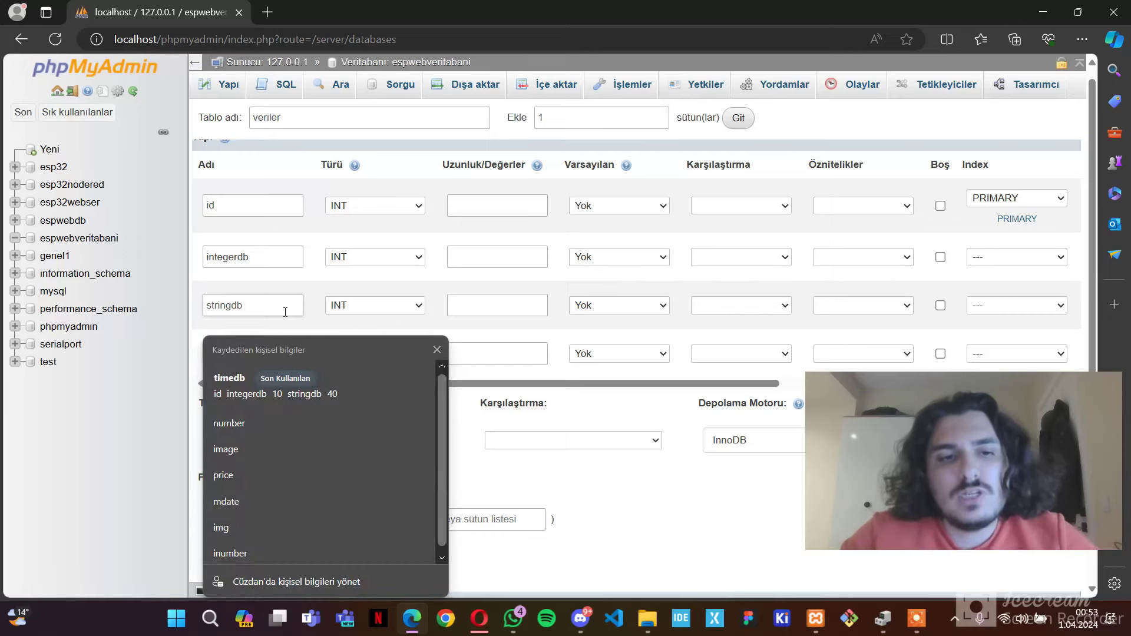
pyautogui.write('timedb')
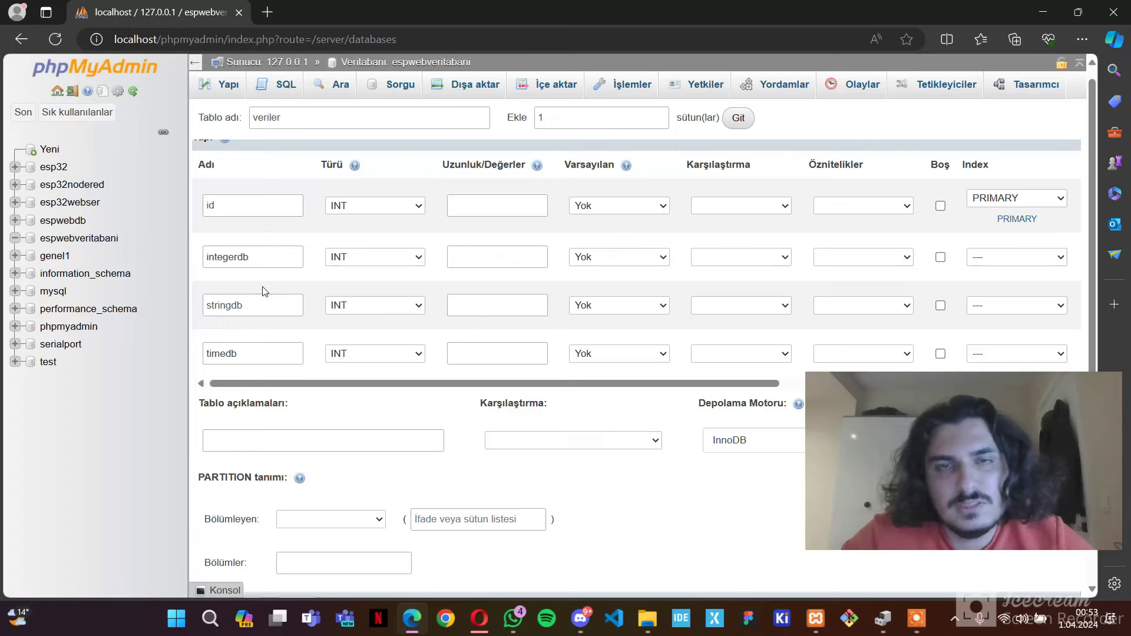
pyautogui.click(247, 361)
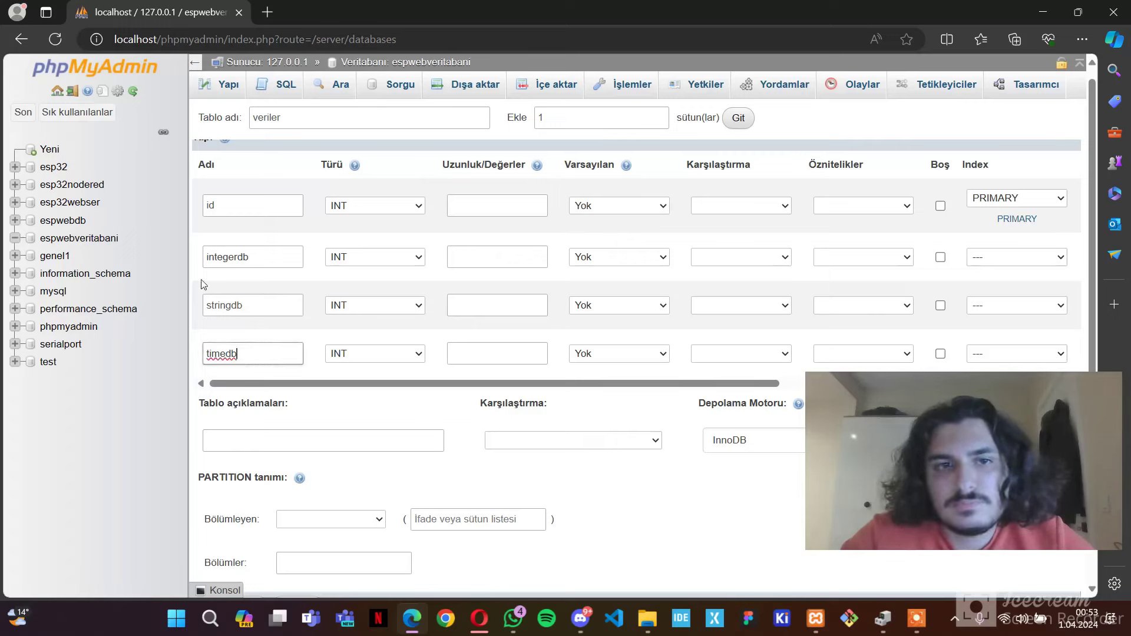
# Set the length of the integerdb column to 10.
pyautogui.click(254, 254)
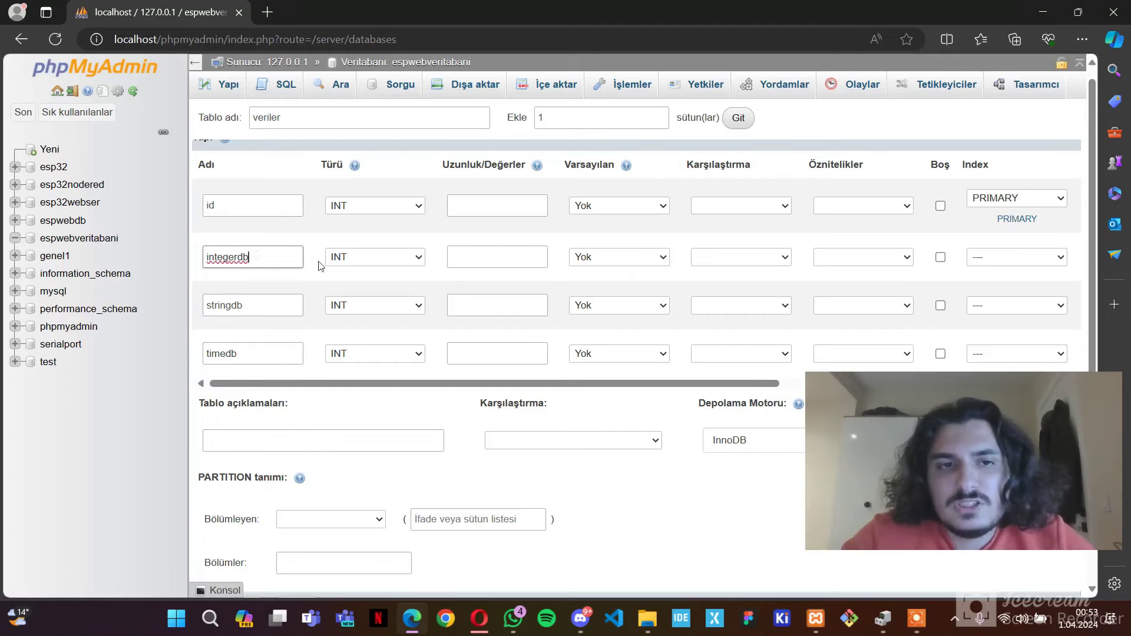
pyautogui.click(476, 258)
pyautogui.write('10')
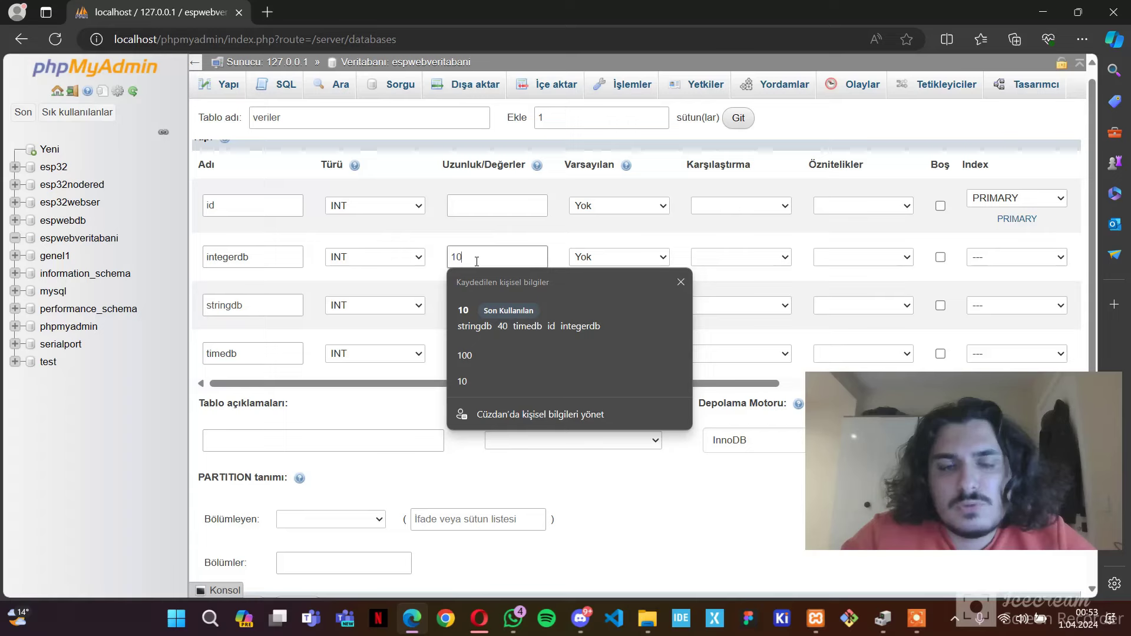
pyautogui.click(410, 242)
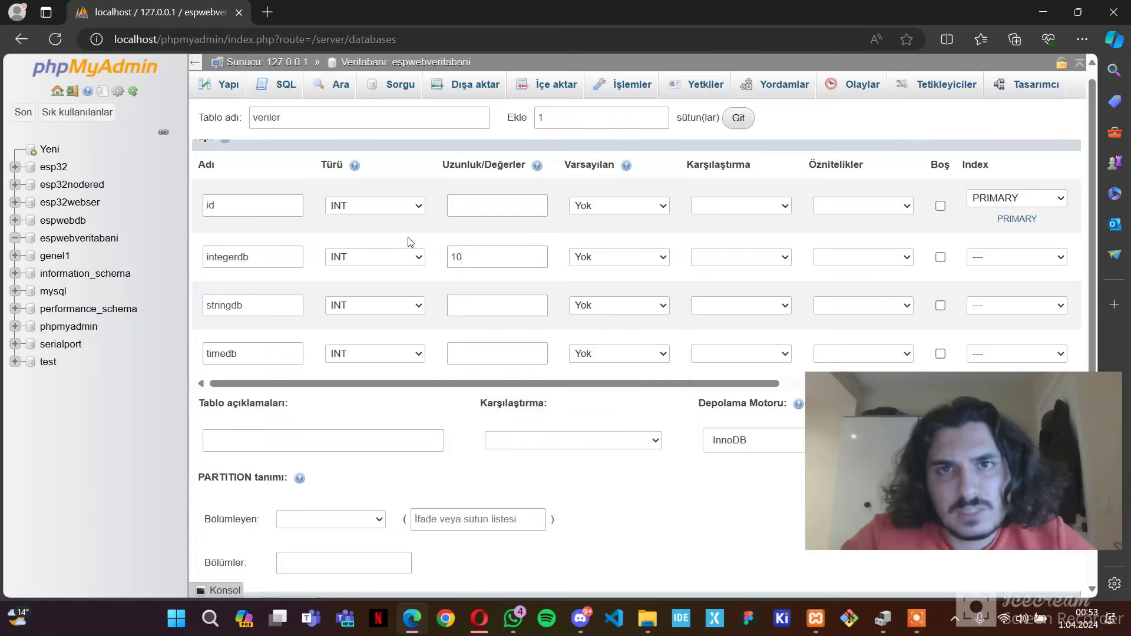
# Set the stringdb column's type to VARCHAR with a length of 40.
pyautogui.click(361, 304)
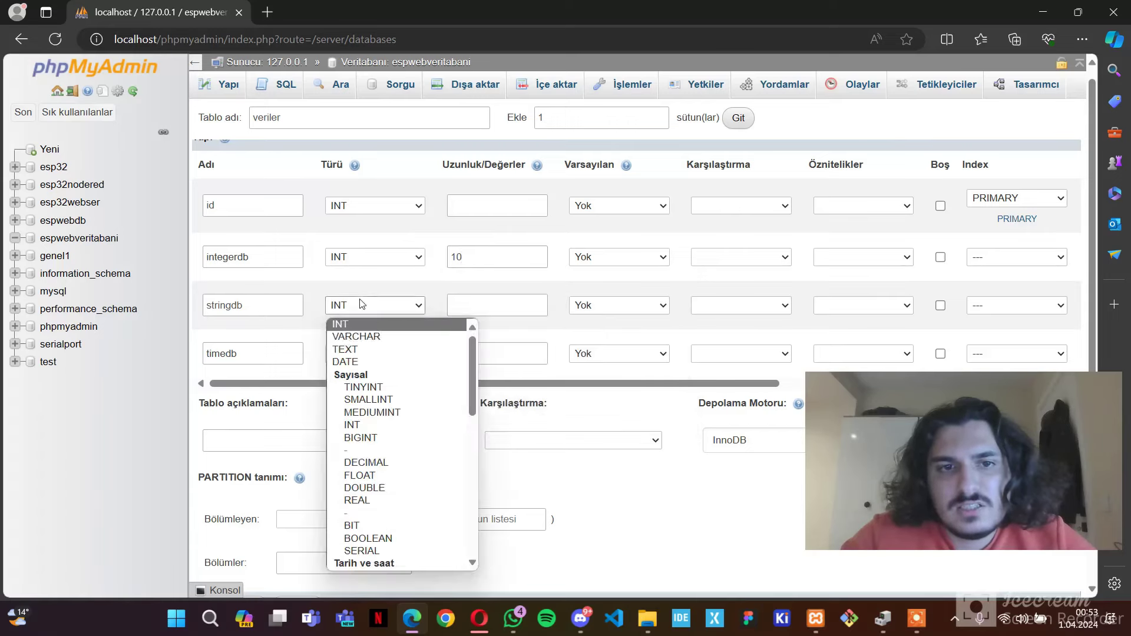
pyautogui.click(356, 337)
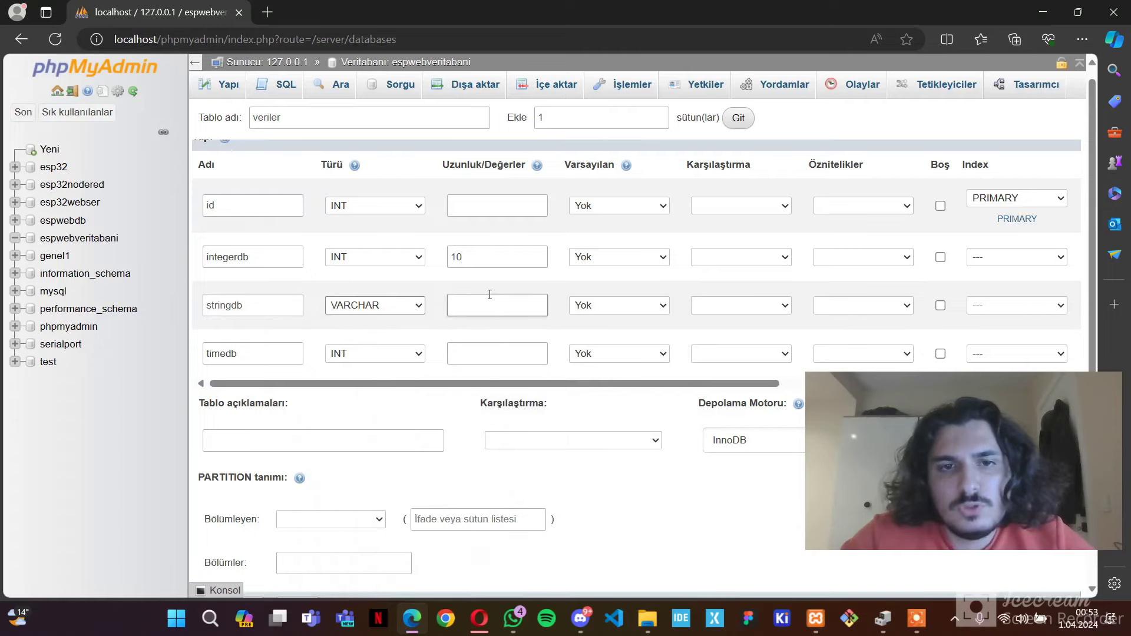
pyautogui.click(489, 294)
pyautogui.write('40')
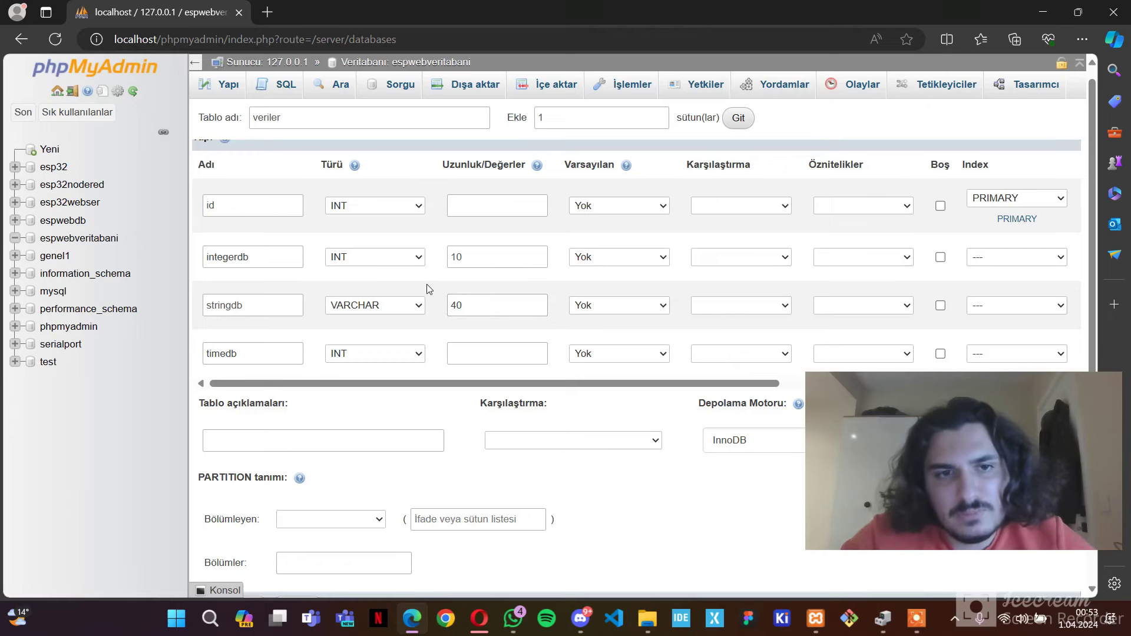
# Set the timedb column's type to DATETIME with CURRENT_TIMESTAMP as its default value.
pyautogui.click(261, 359)
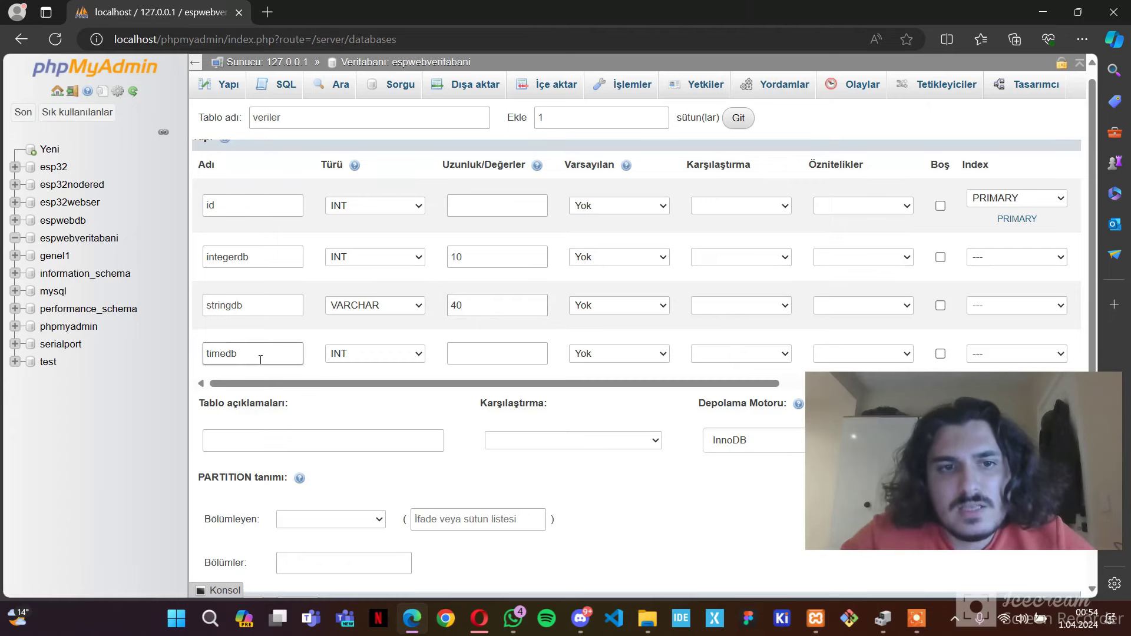
pyautogui.click(348, 355)
pyautogui.scroll(-4, 393, 170)
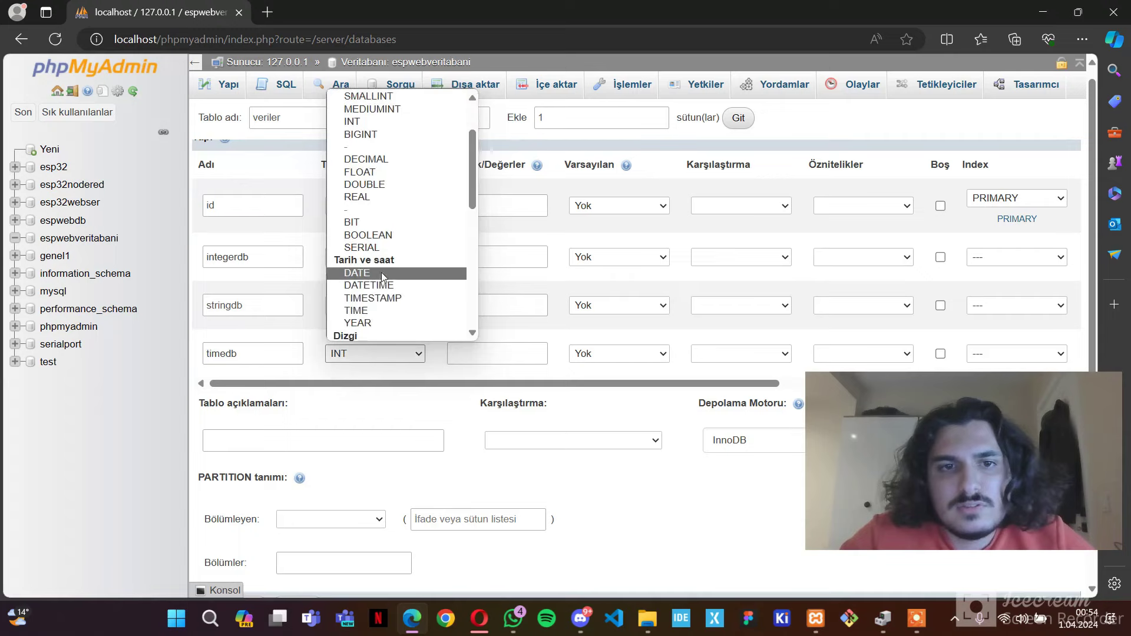
pyautogui.click(374, 285)
pyautogui.hscroll(2, 571, 340)
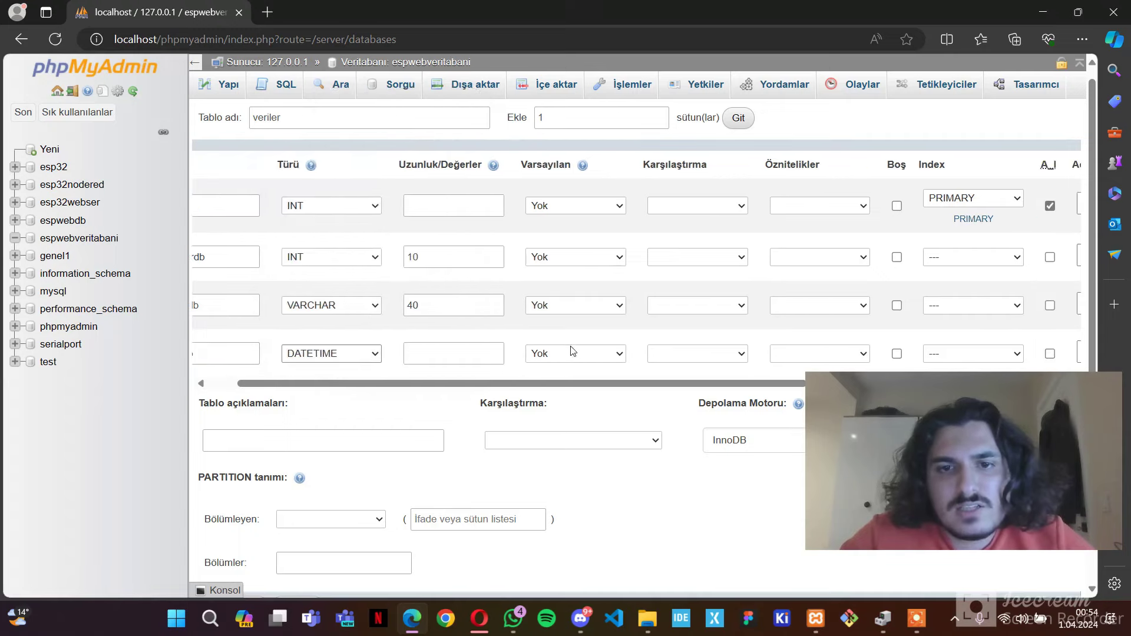
pyautogui.click(571, 354)
pyautogui.click(574, 415)
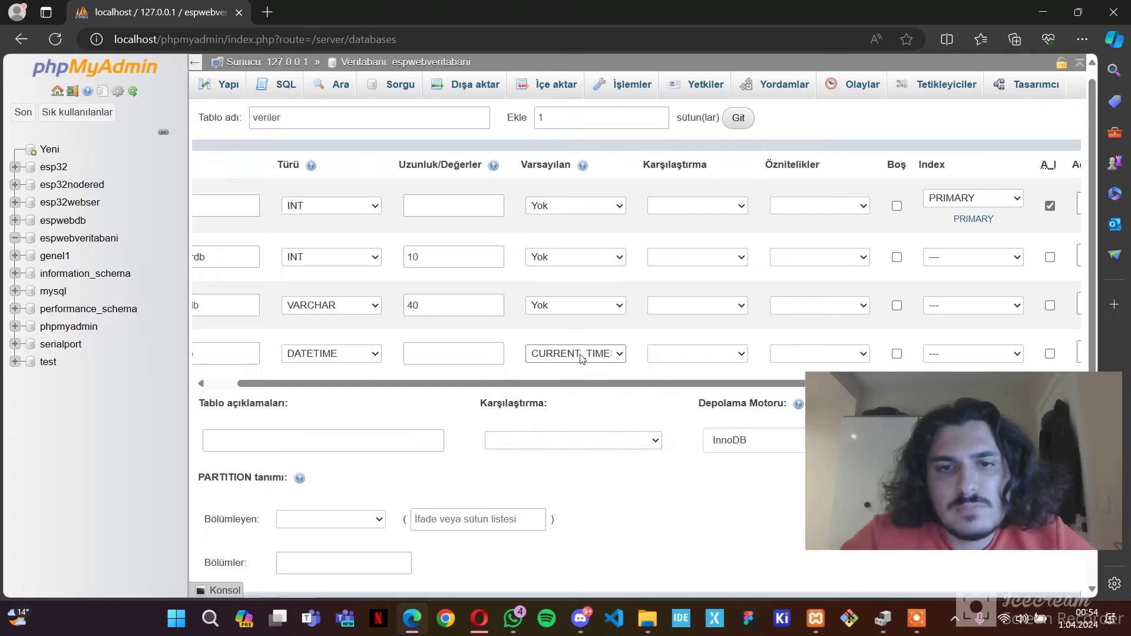
pyautogui.hscroll(-2, 581, 355)
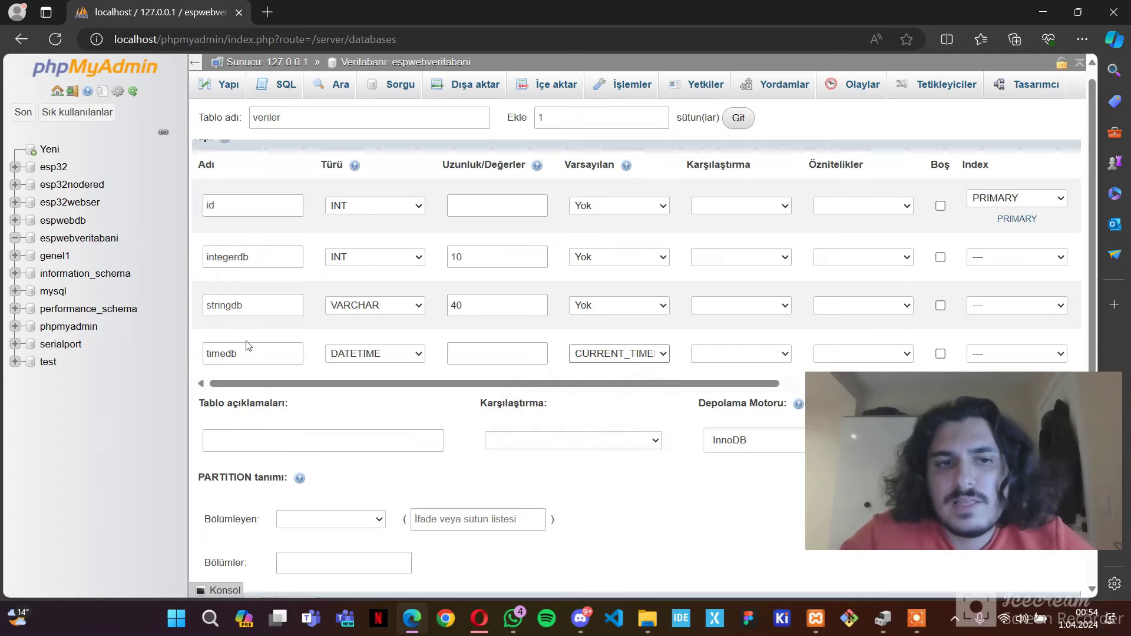
pyautogui.click(606, 354)
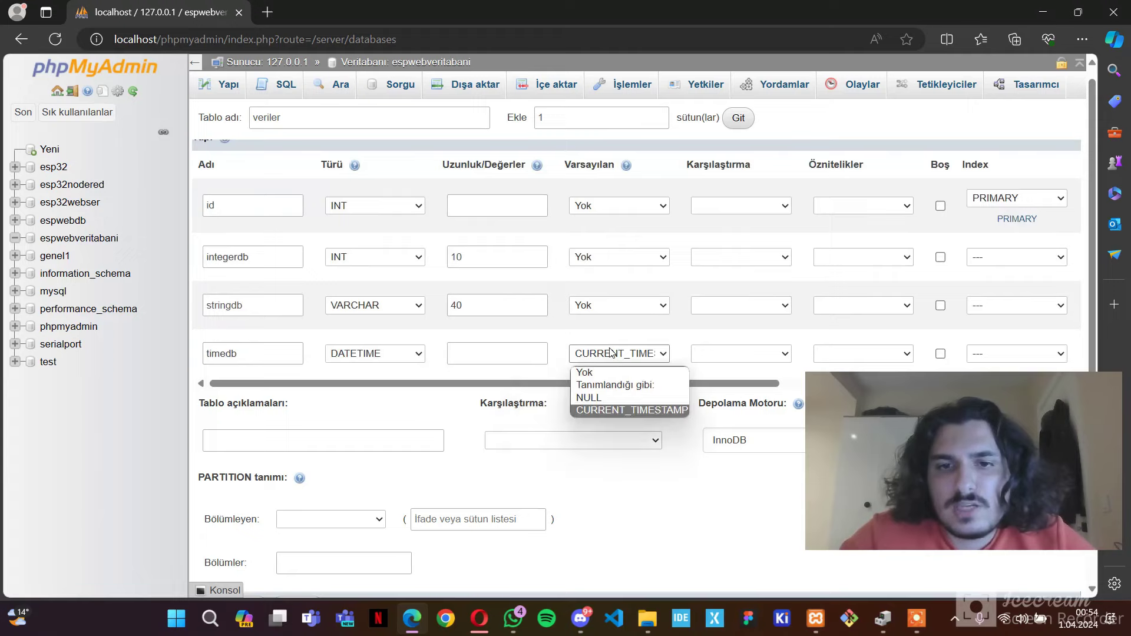
pyautogui.click(627, 360)
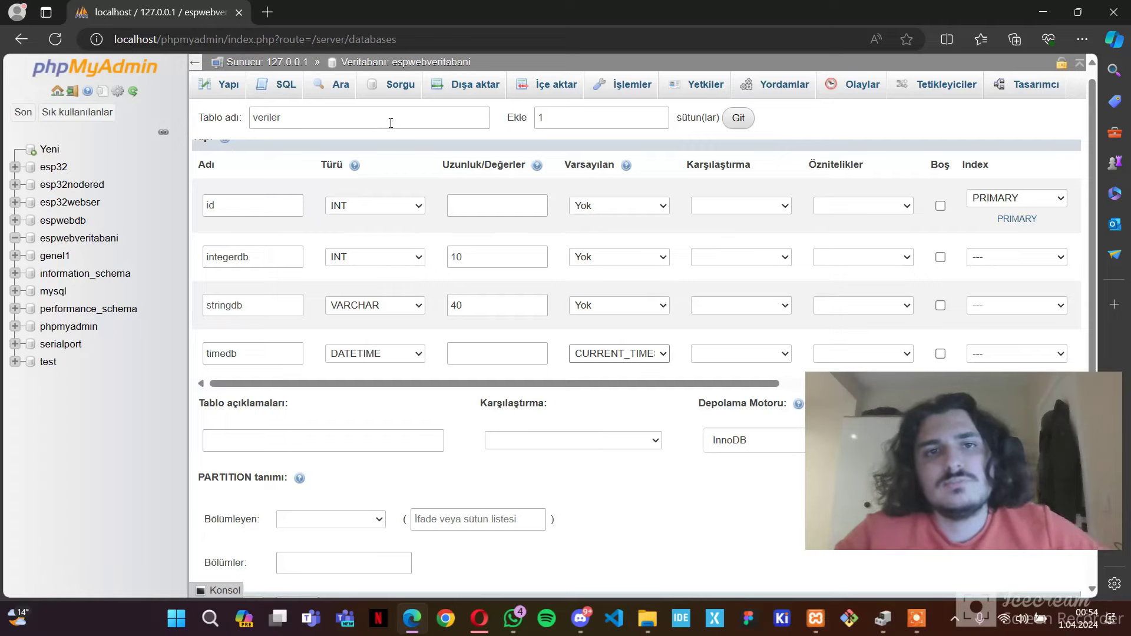
# Save the veriler table definition and browse the new table's rows.
pyautogui.scroll(-2, 482, 373)
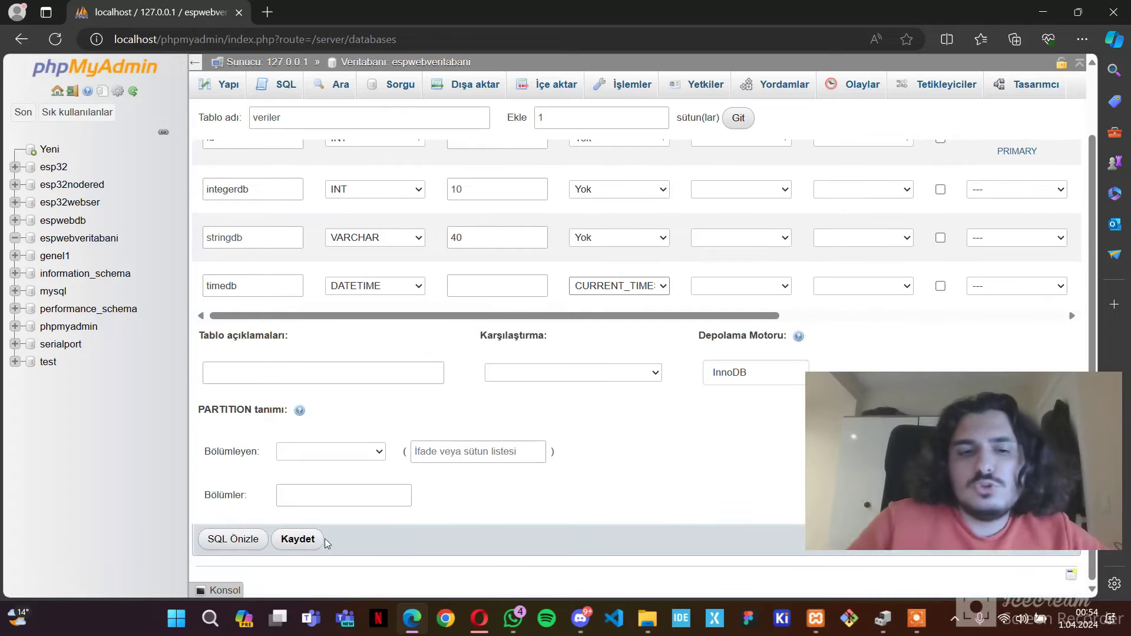
pyautogui.click(298, 539)
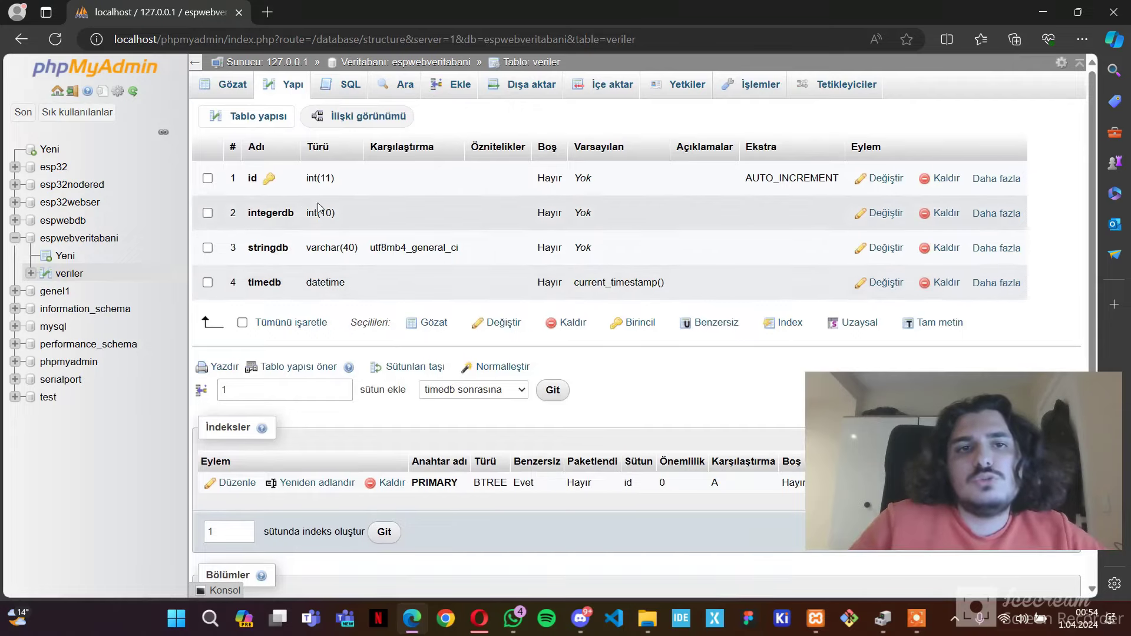
pyautogui.click(234, 88)
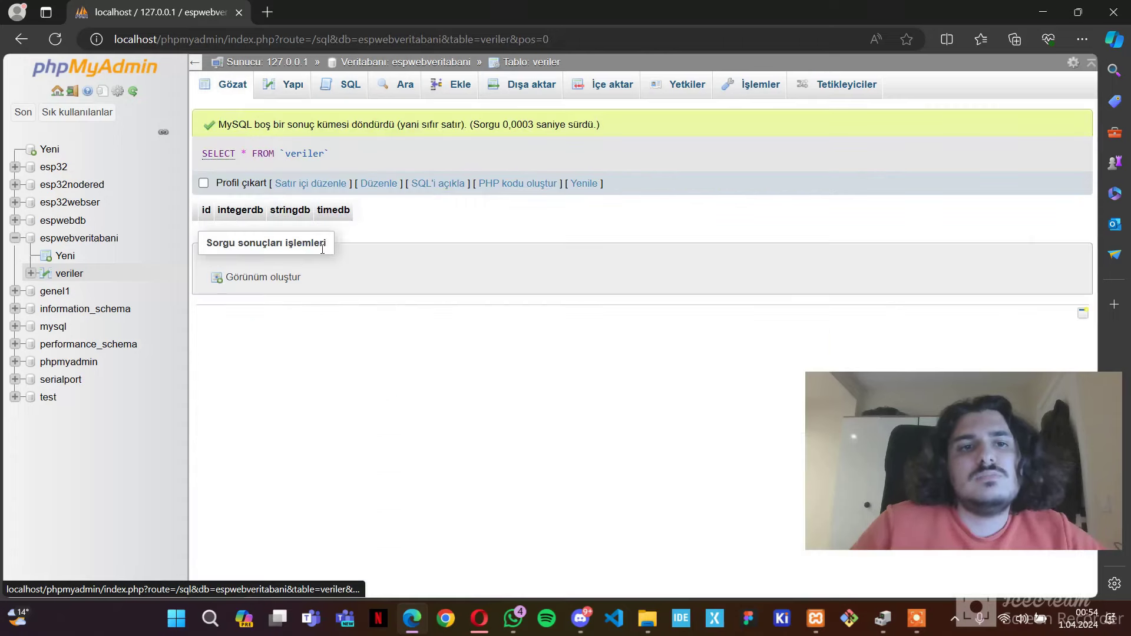
# Replace the default SQL query for the veriler table with the opening of an insert statement, INSERT INTO veriler.
pyautogui.click(444, 93)
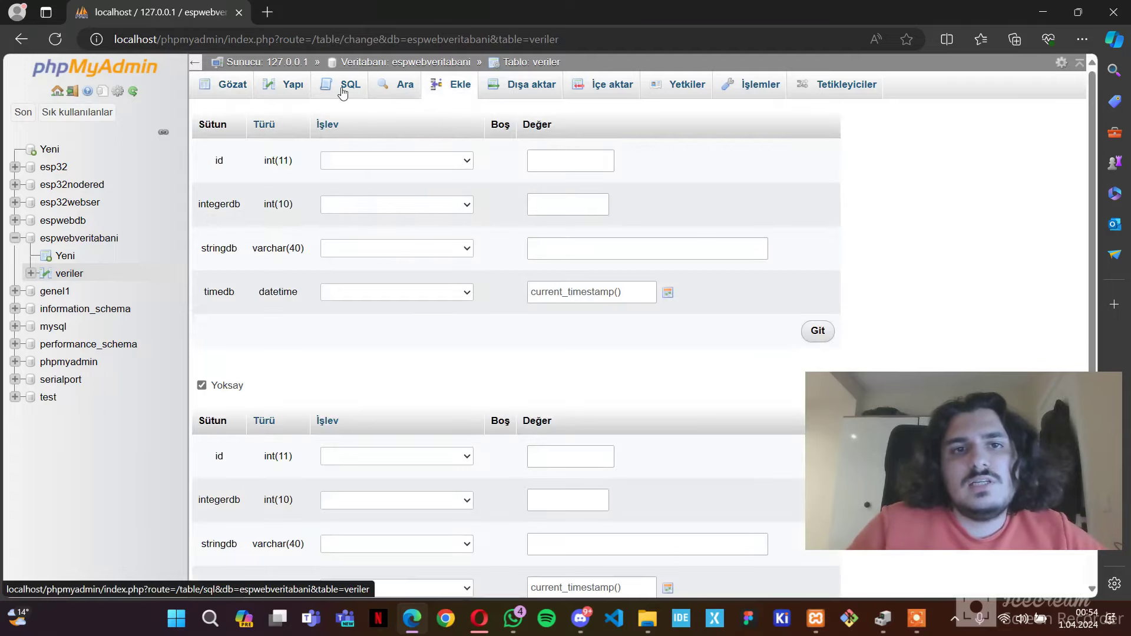
pyautogui.click(343, 90)
pyautogui.moveTo(480, 182); pyautogui.dragTo(195, 139)
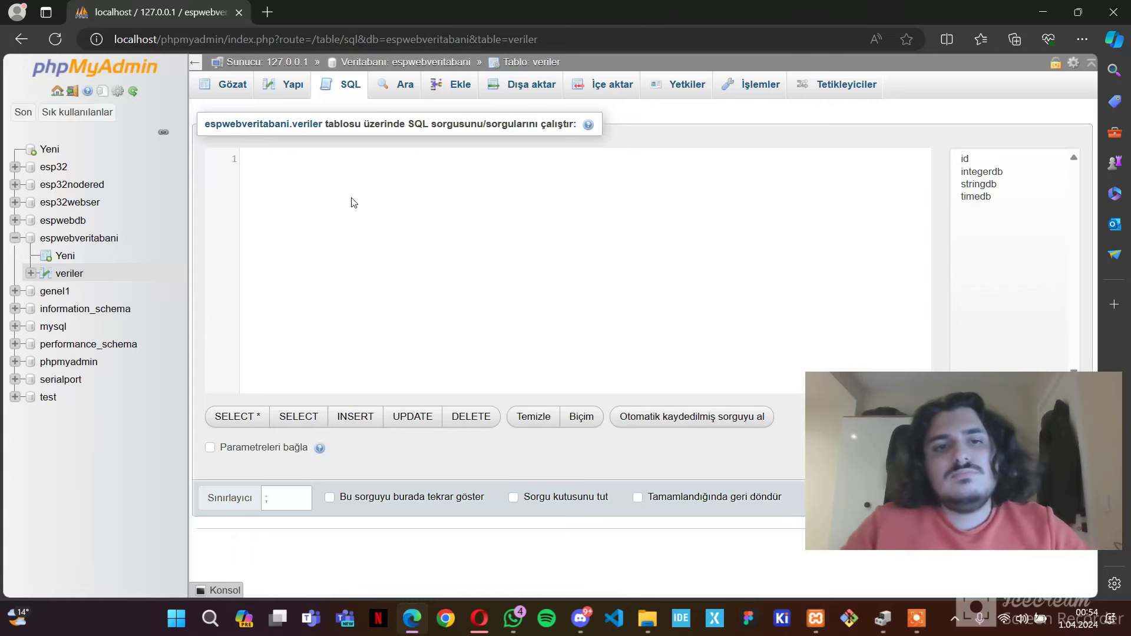
pyautogui.press('capslock')
pyautogui.write('INSER')
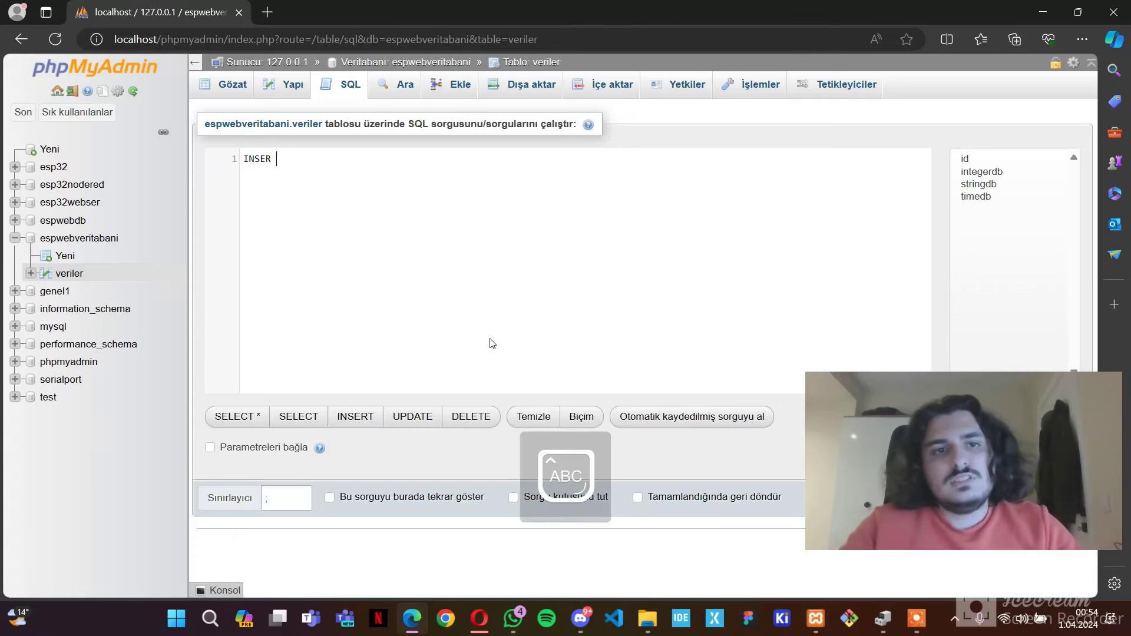
pyautogui.write('T INTO')
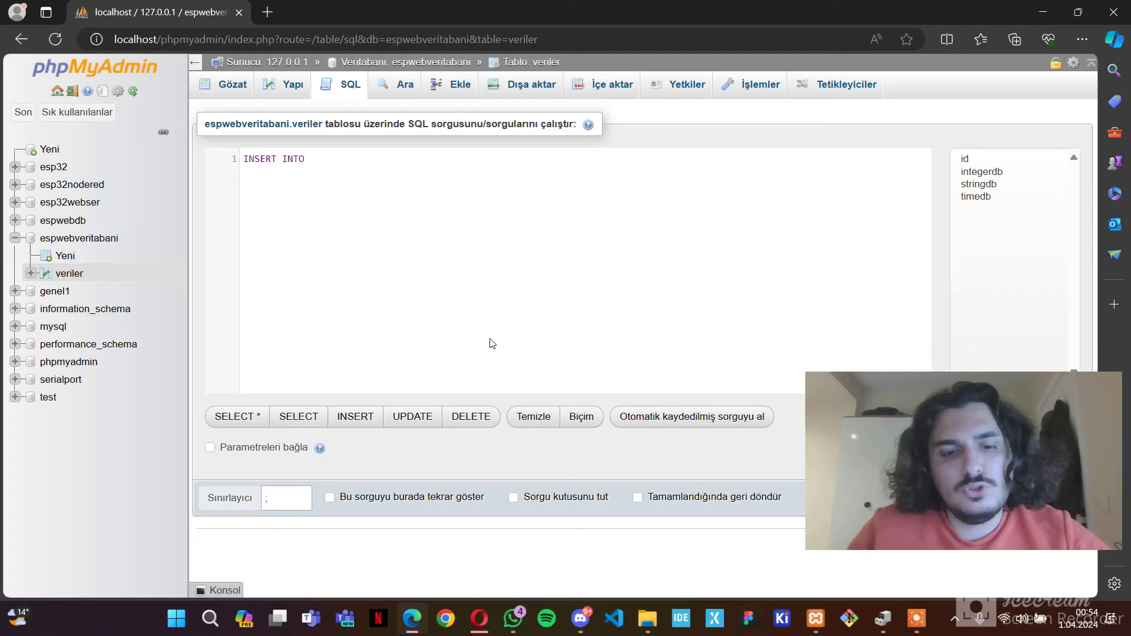
pyautogui.press('capslock')
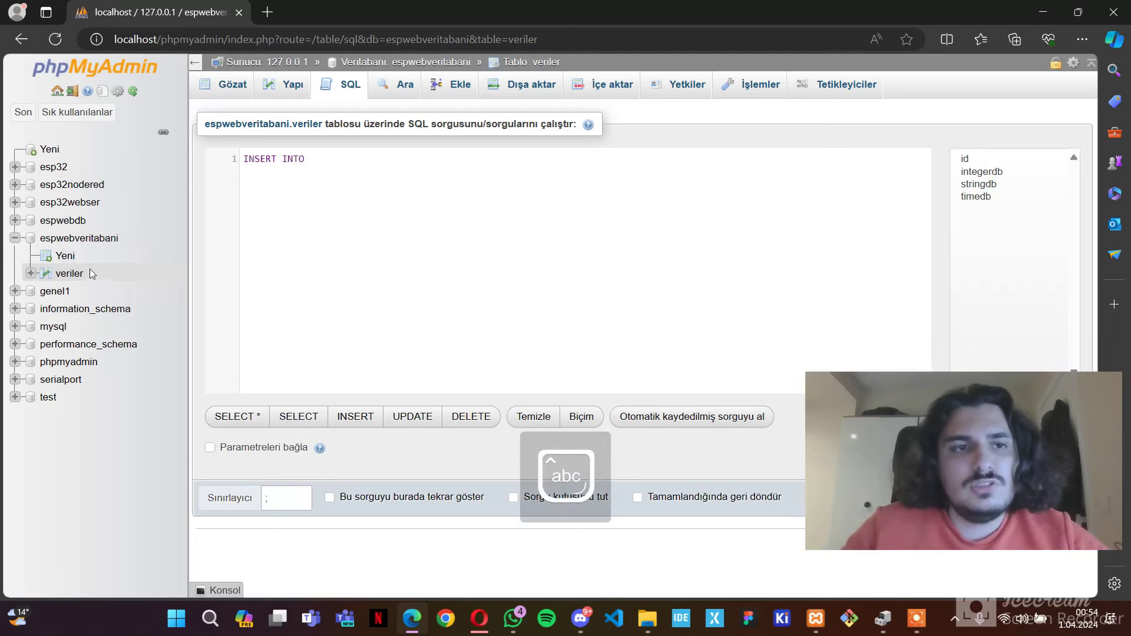
pyautogui.write('verileri')
pyautogui.press('BackSpace')
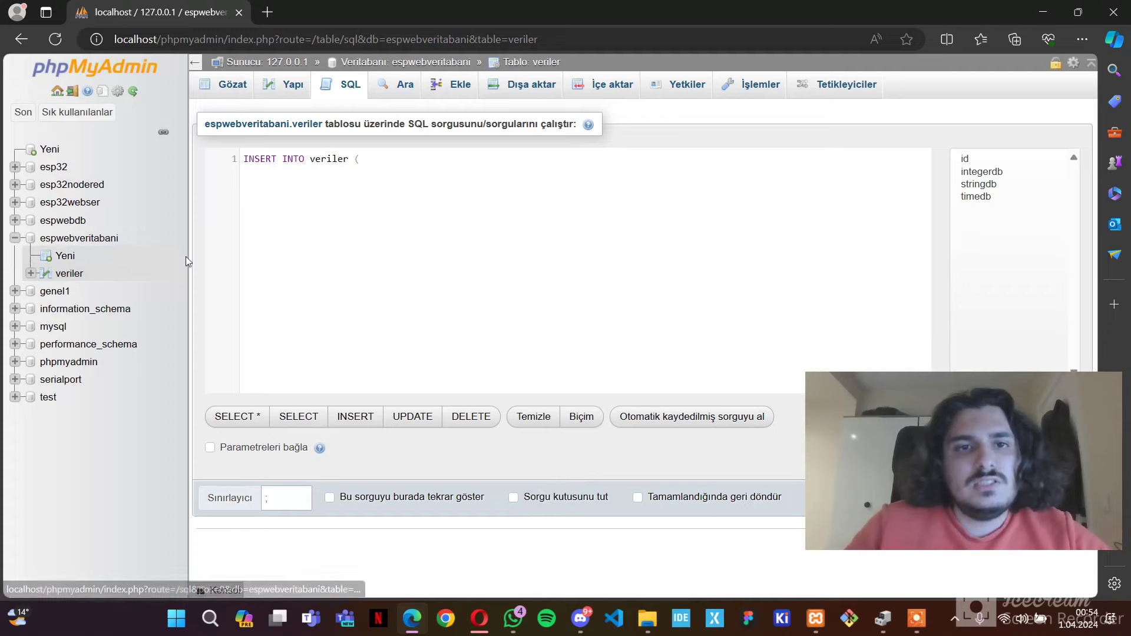
# Add the column list (integerdb, stringdb) to the insert statement.
pyautogui.write('(in')
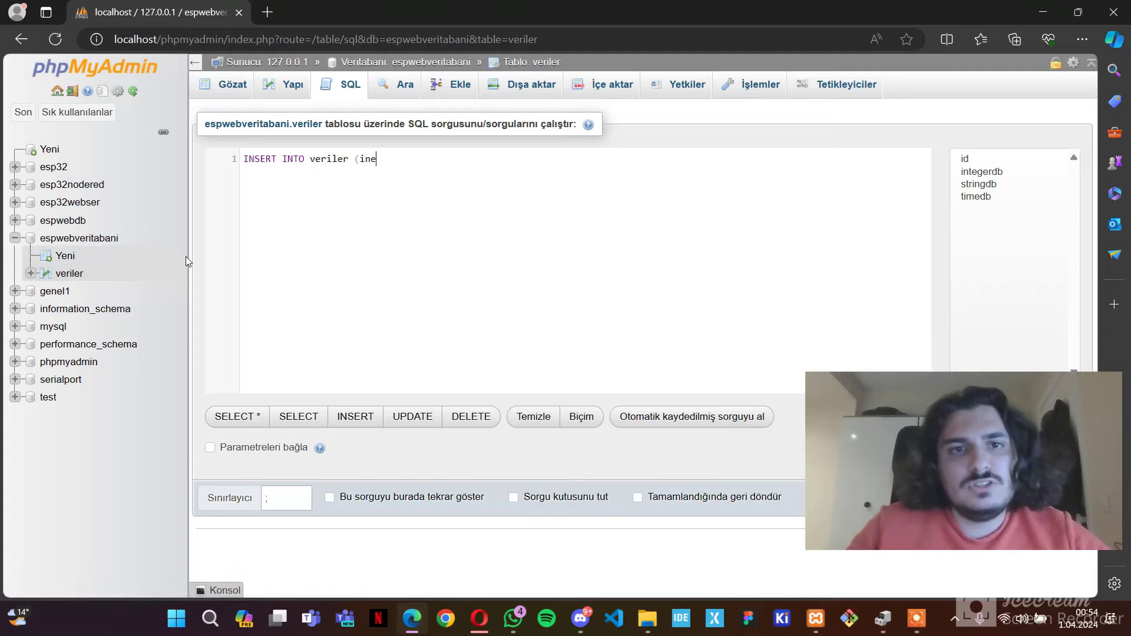
pyautogui.press('Return')
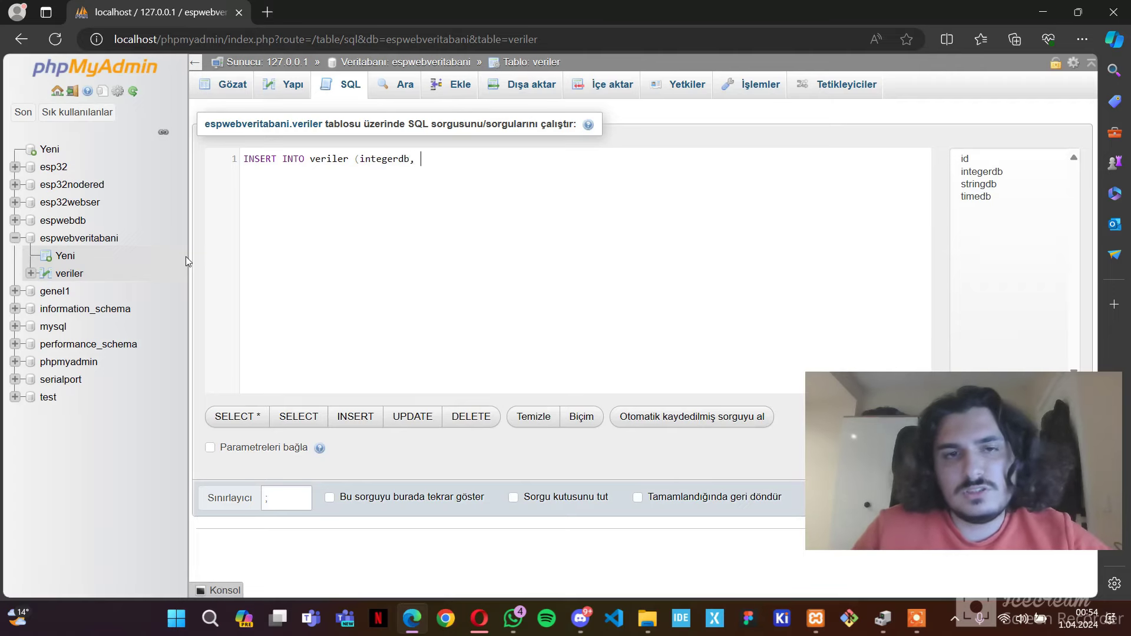
pyautogui.write(',')
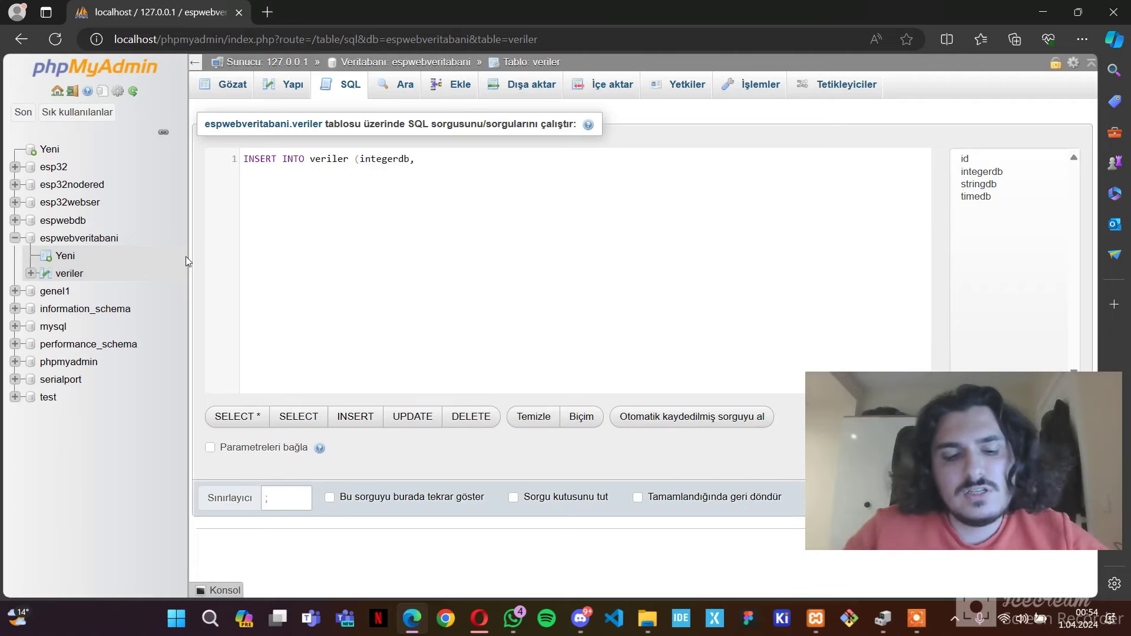
pyautogui.write(' st')
pyautogui.press('Return')
pyautogui.write(')')
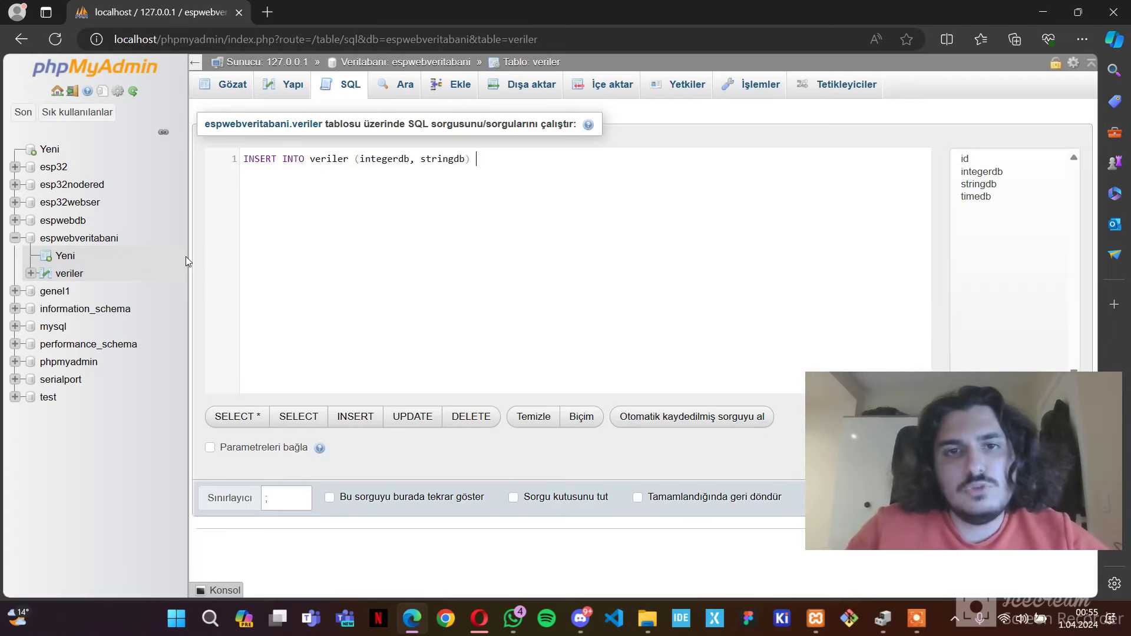
# Complete the insert statement with VALUES (25, 'merhaba').
pyautogui.press('capslock')
pyautogui.write('VALUE')
pyautogui.press('Return')
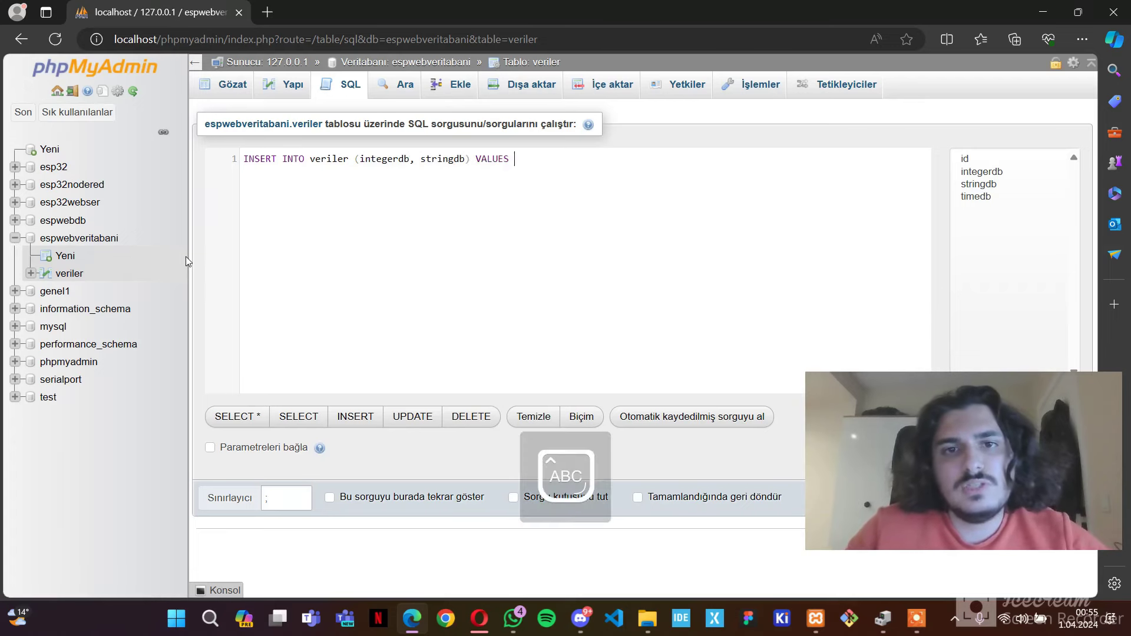
pyautogui.press('capslock')
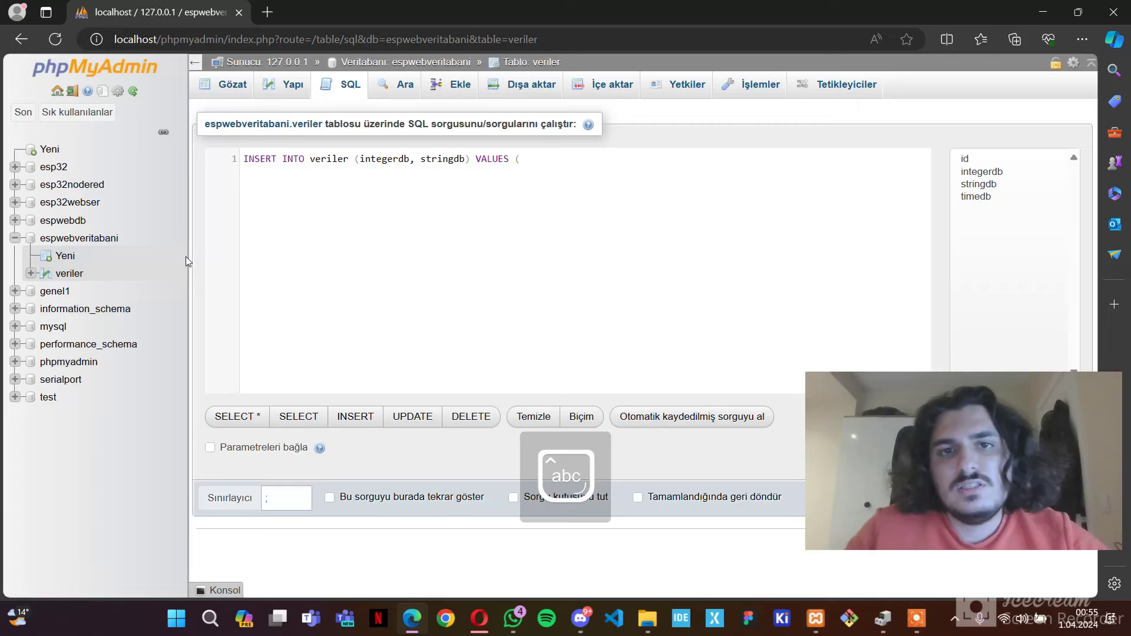
pyautogui.write('(2')
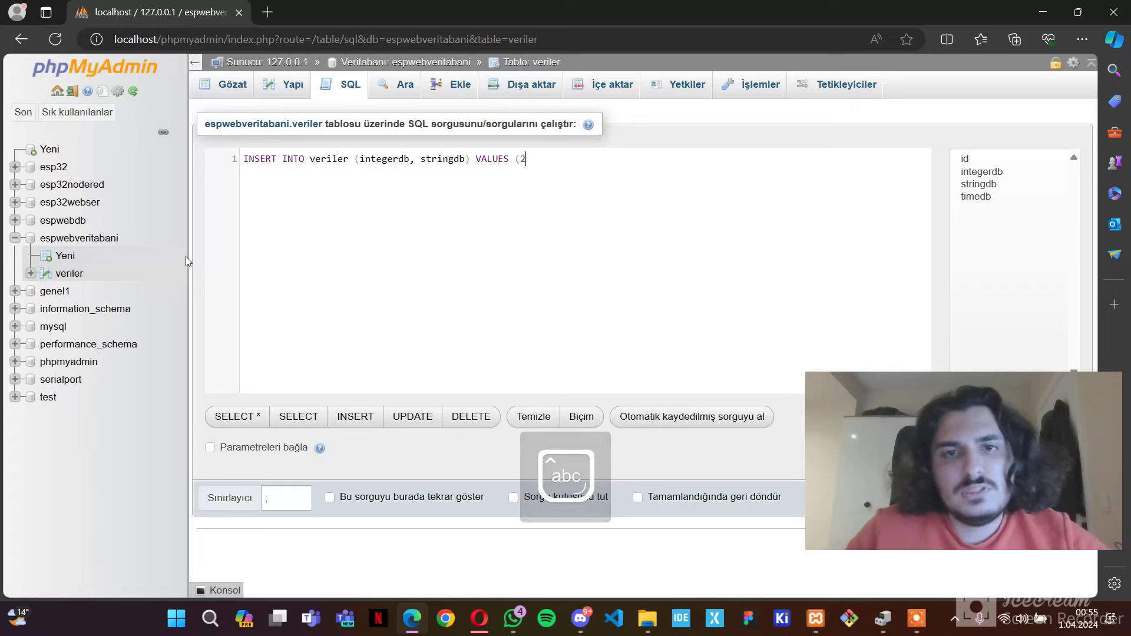
pyautogui.write('5,')
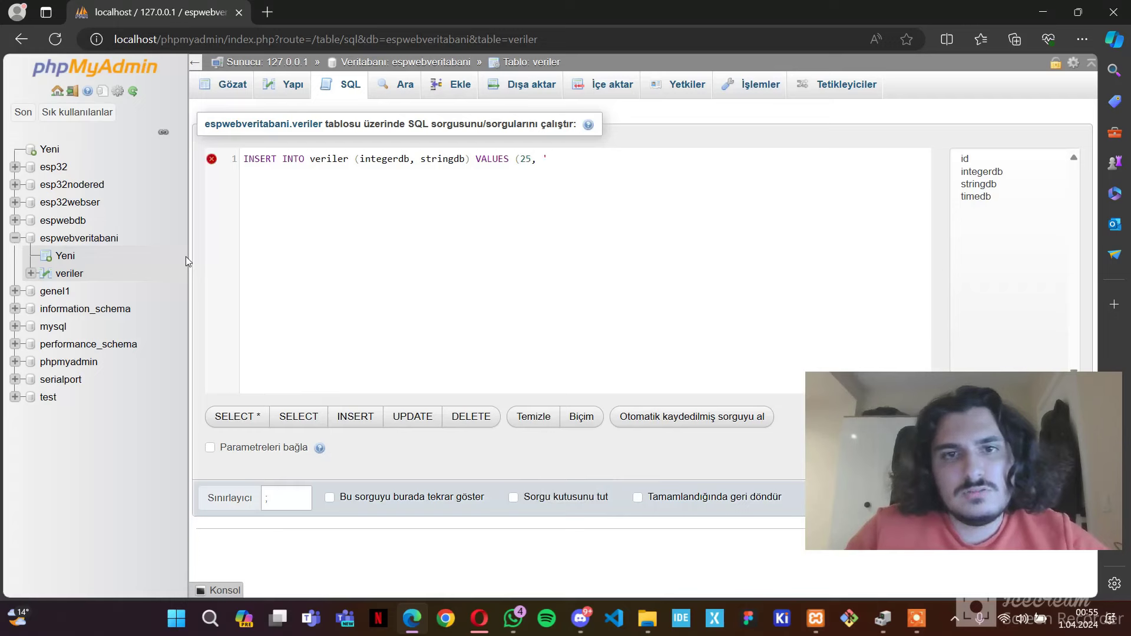
pyautogui.write(" 'merhaba')")
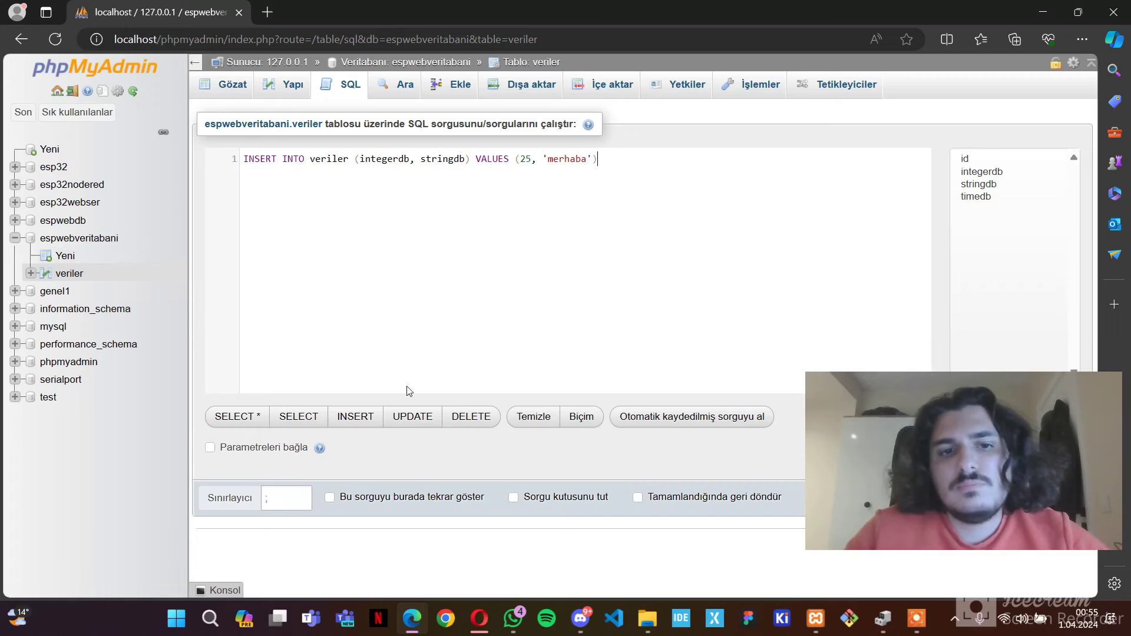
pyautogui.doubleClick(383, 161)
pyautogui.click(527, 161)
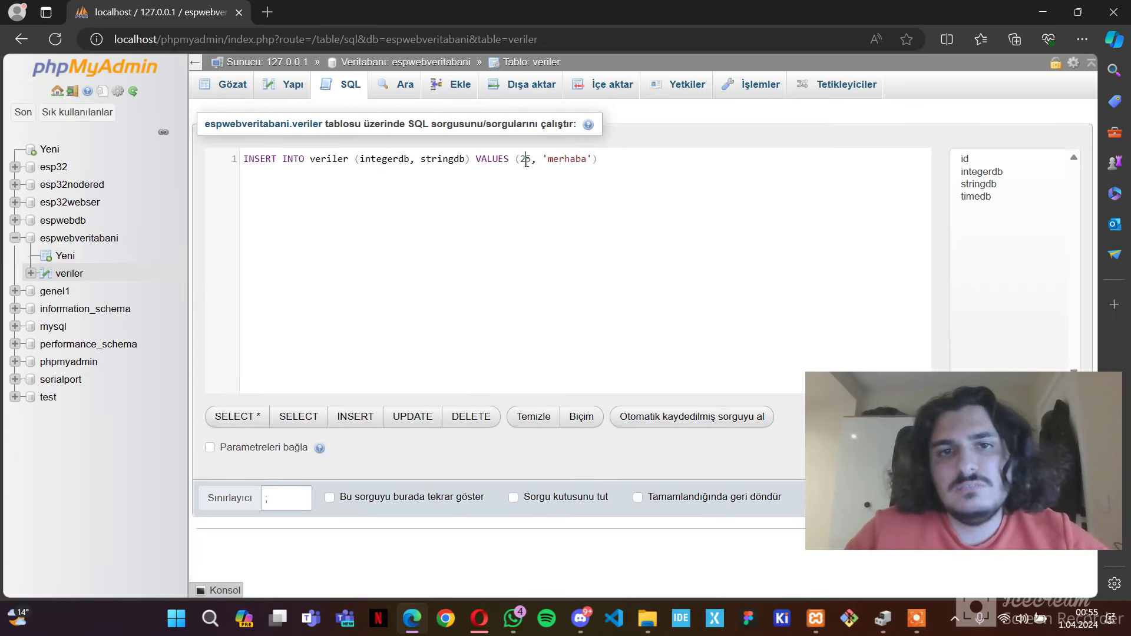
pyautogui.doubleClick(451, 161)
pyautogui.doubleClick(563, 158)
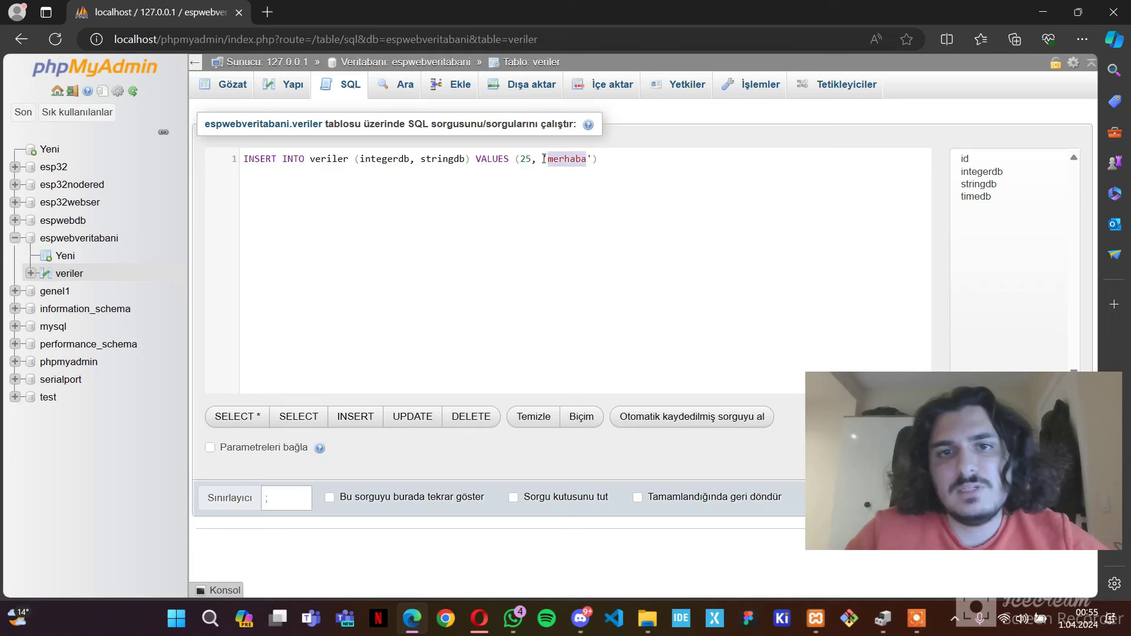
pyautogui.click(544, 159)
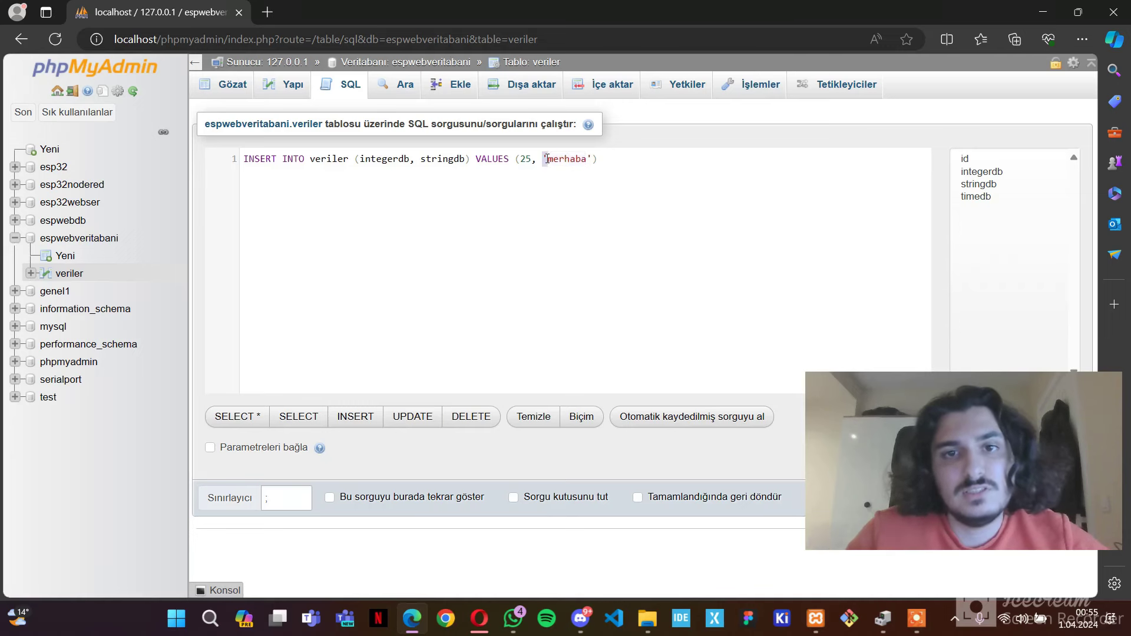
pyautogui.scroll(-1, 548, 159)
pyautogui.scroll(1, 547, 159)
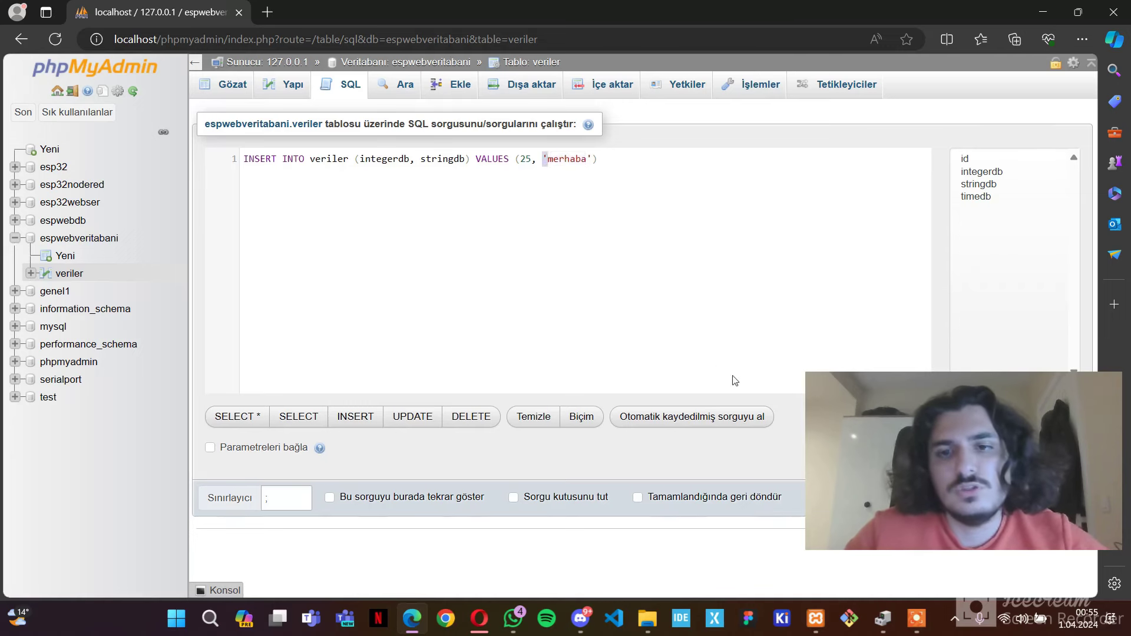
# Run the insert query and browse the rows of the veriler table.
pyautogui.moveTo(919, 401); pyautogui.dragTo(915, 252)
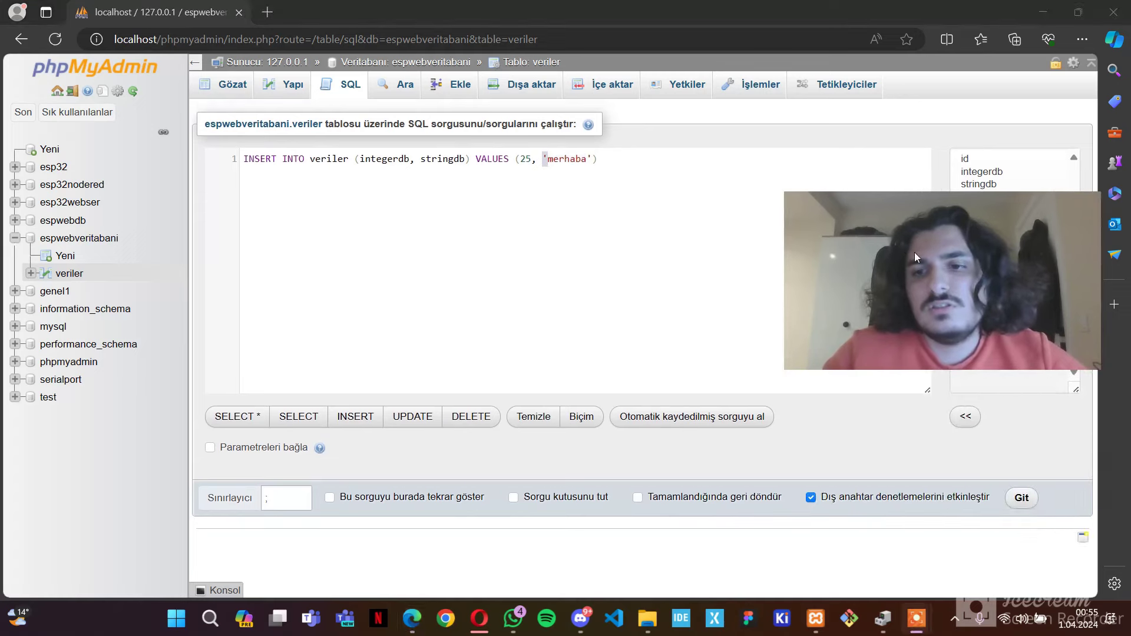
pyautogui.click(1022, 498)
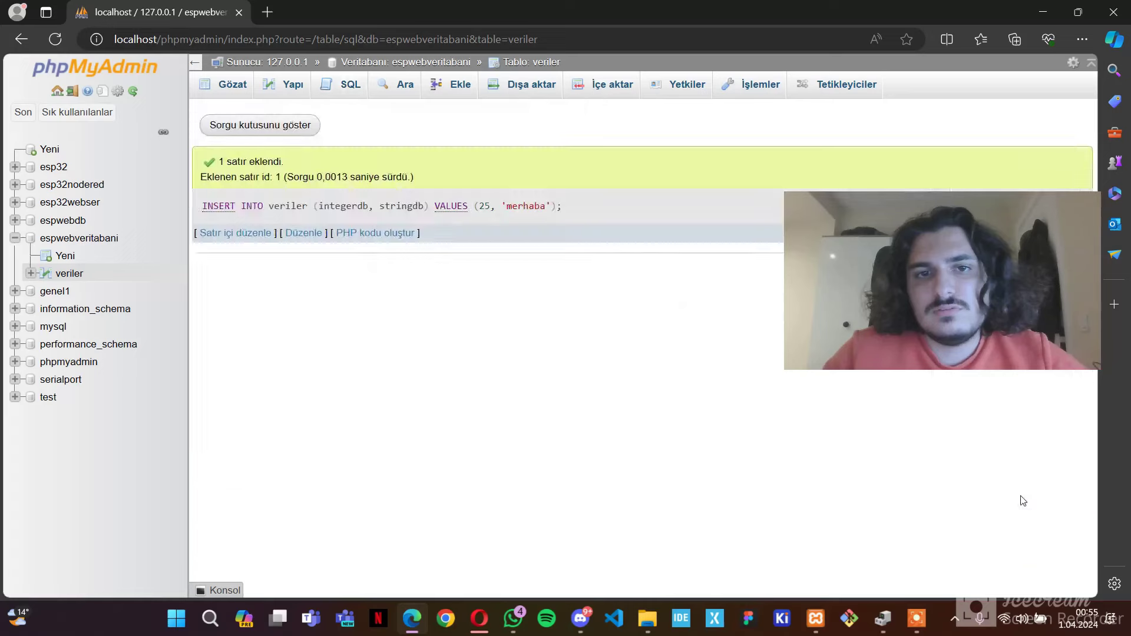
pyautogui.click(231, 84)
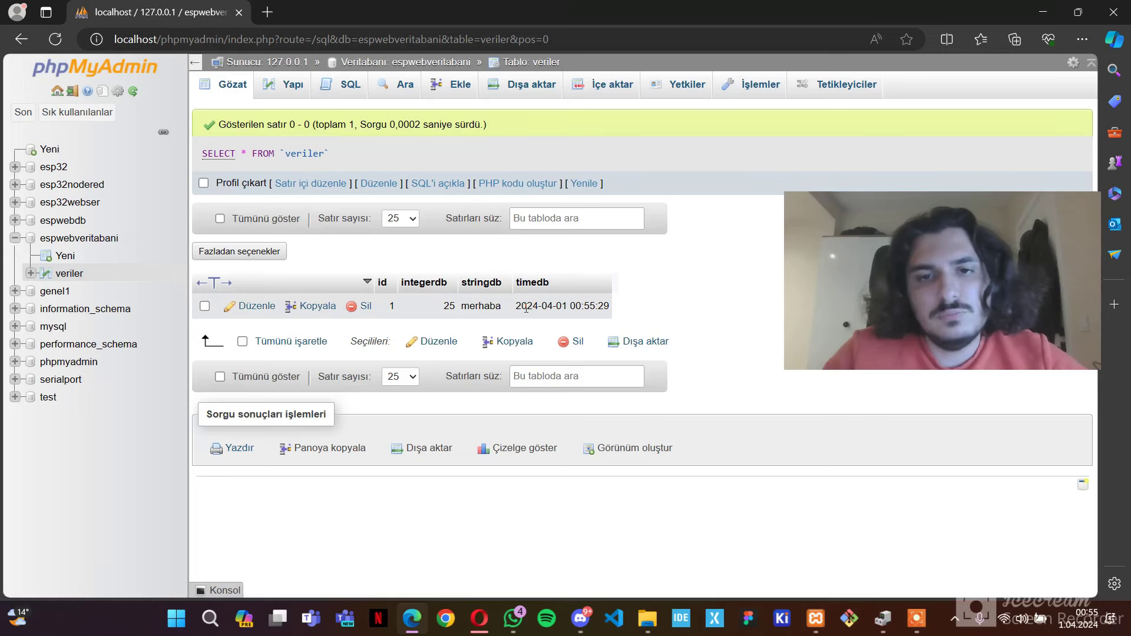
# Open the timedb value of the row with stringdb merhaba for inspection and leave it unedited.
pyautogui.doubleClick(596, 306)
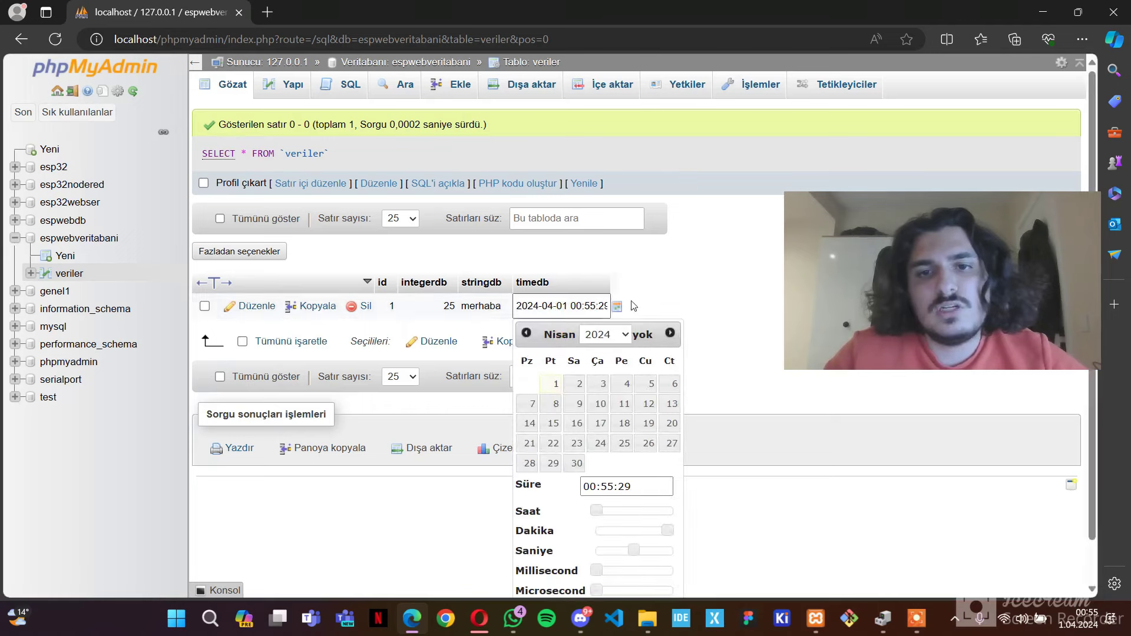
pyautogui.click(656, 298)
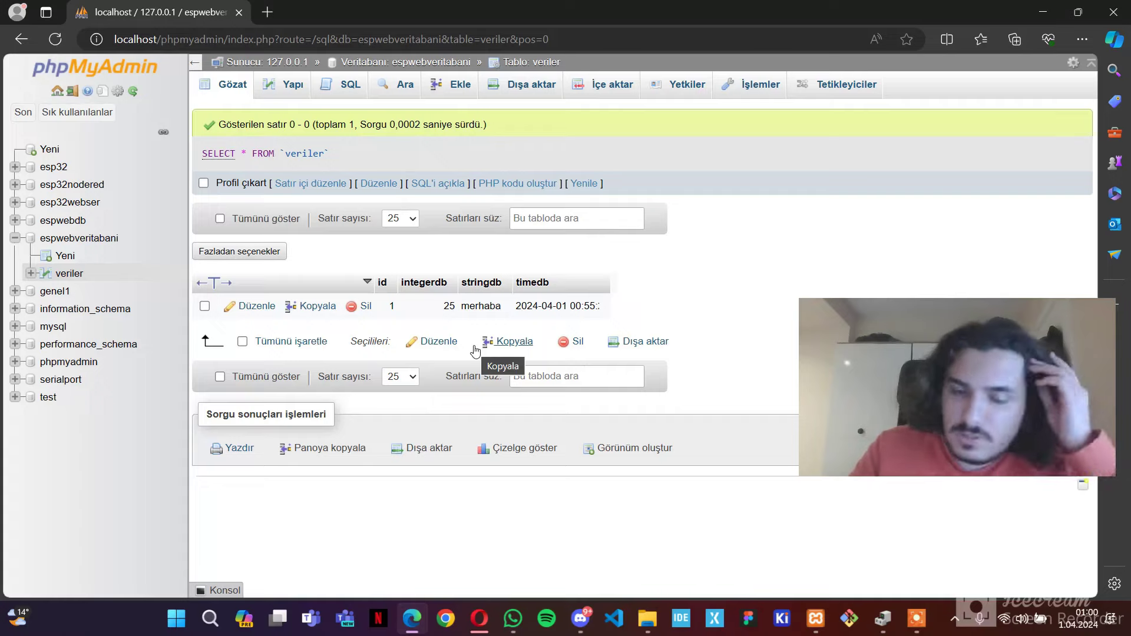
# Switch to File Explorer and open the htdocs folder inside C:\xampp.
pyautogui.click(646, 630)
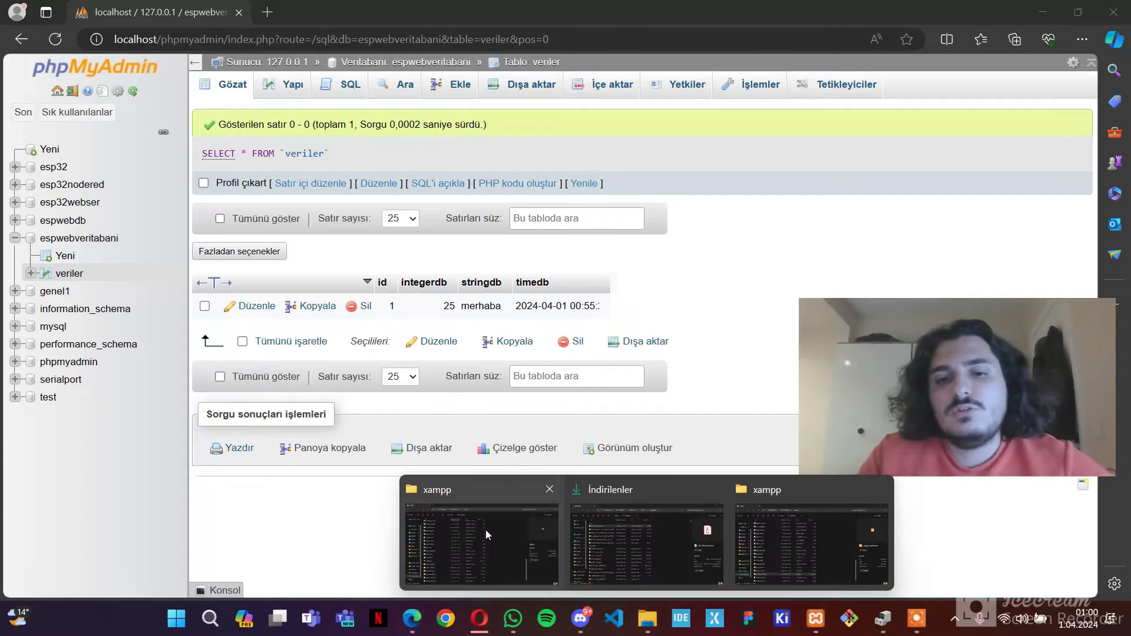
pyautogui.click(485, 529)
pyautogui.scroll(10, 281, 473)
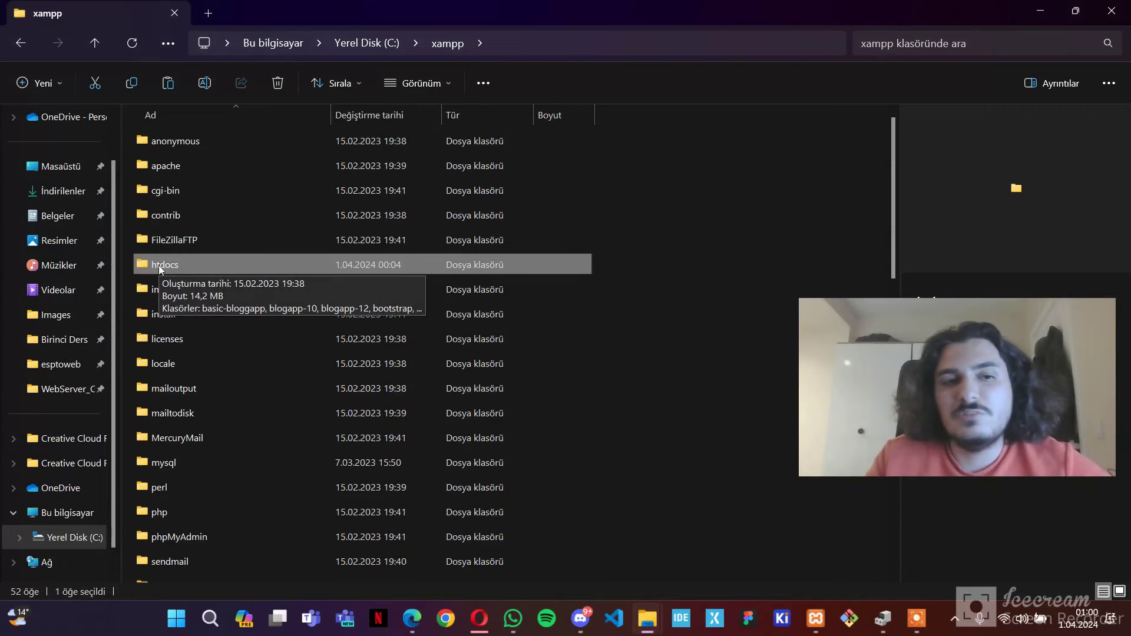
pyautogui.doubleClick(157, 266)
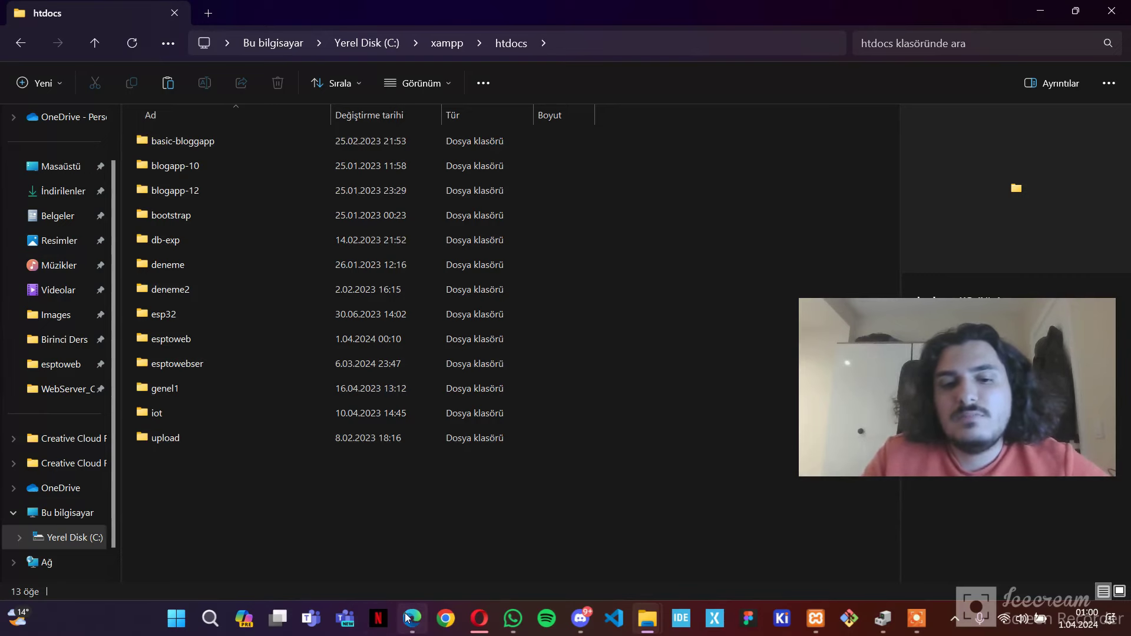
# Switch to the XAMPP Control Panel and open Apache's admin page at localhost in the browser.
pyautogui.click(816, 619)
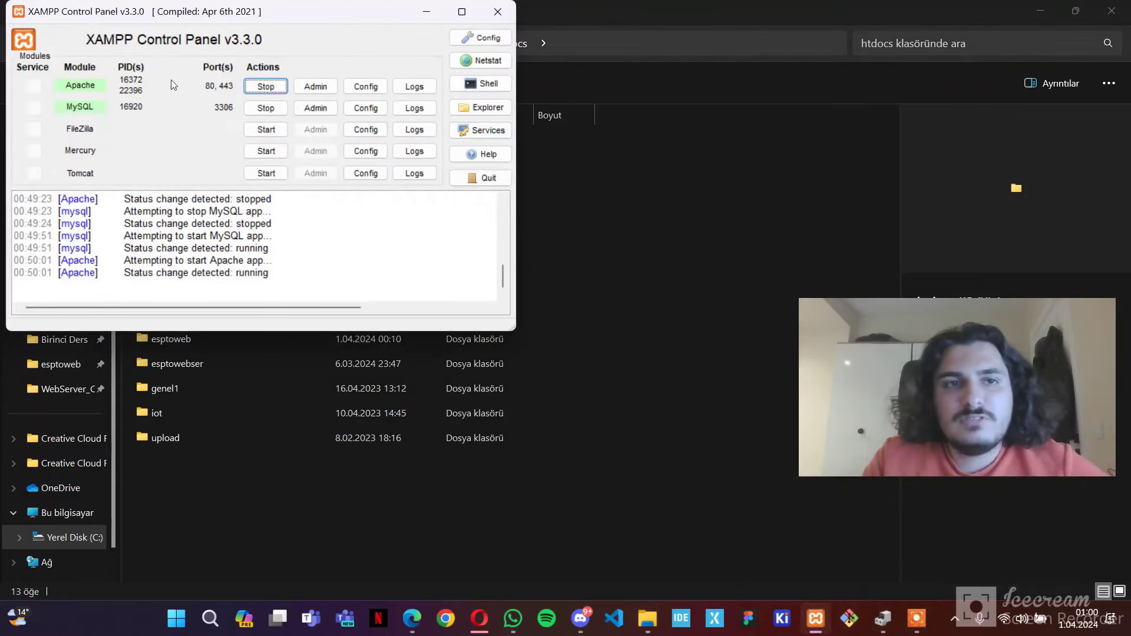
pyautogui.click(316, 86)
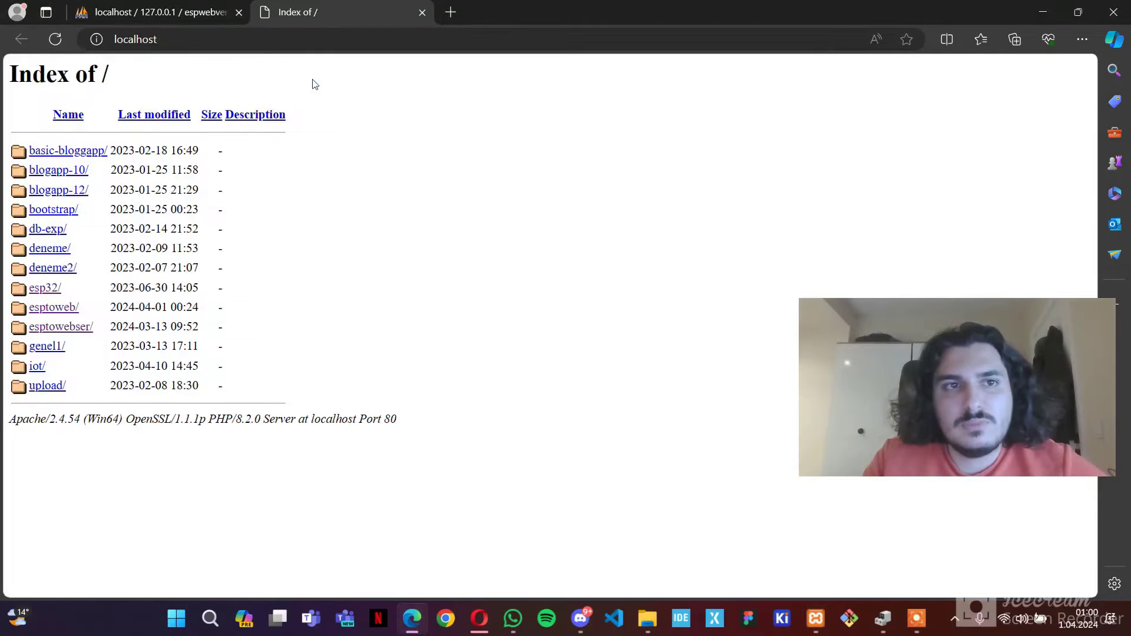
pyautogui.click(153, 36)
pyautogui.click(169, 39)
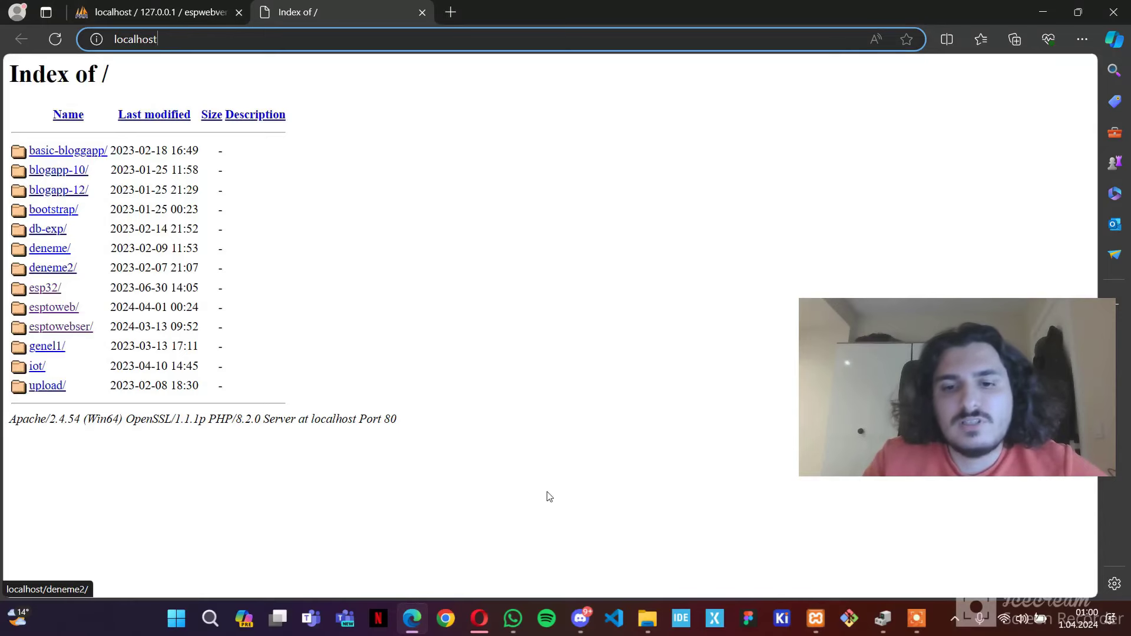
# Compare the folders in htdocs in File Explorer with the localhost directory listing in the browser.
pyautogui.moveTo(646, 619)
pyautogui.click(510, 533)
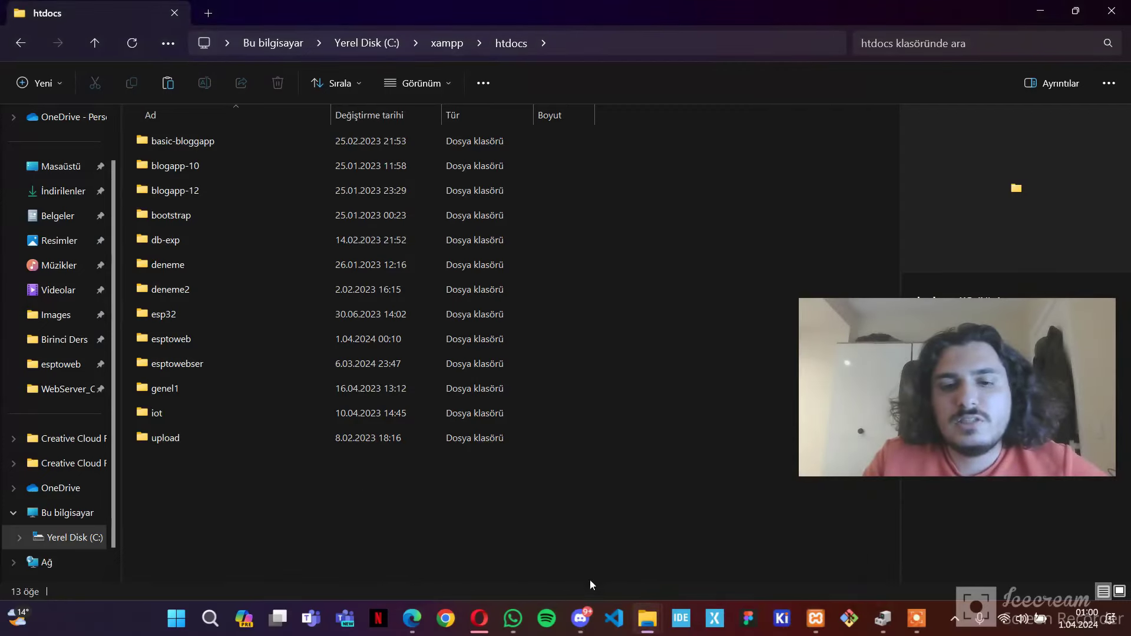
pyautogui.click(412, 619)
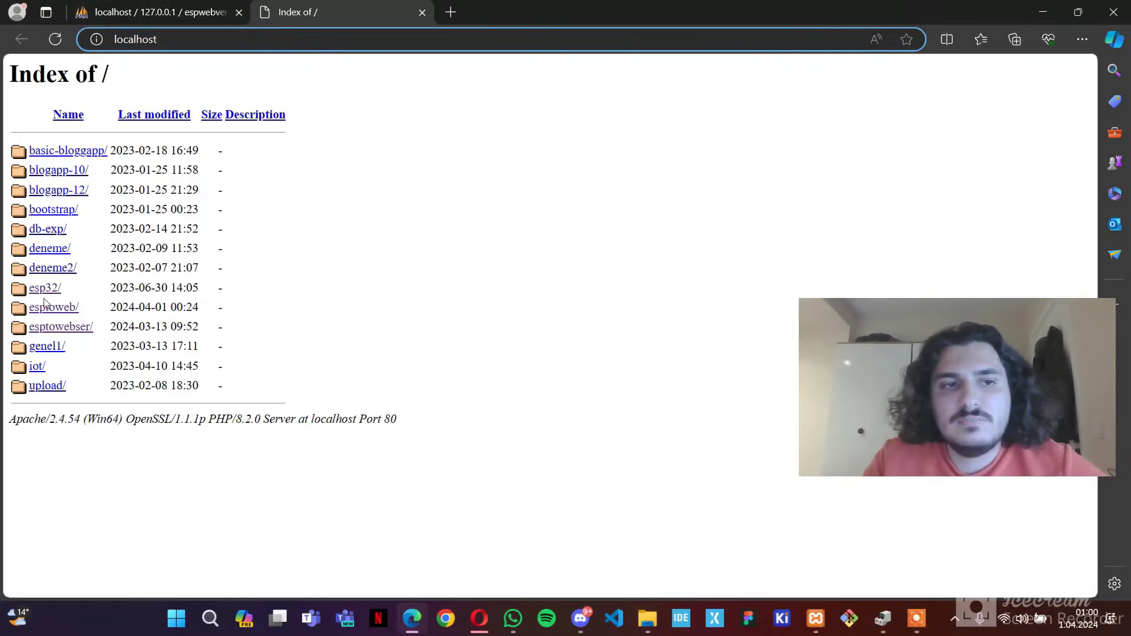
# Open the esptowebser site from the localhost index, examine its data cards, and return to the index.
pyautogui.click(54, 326)
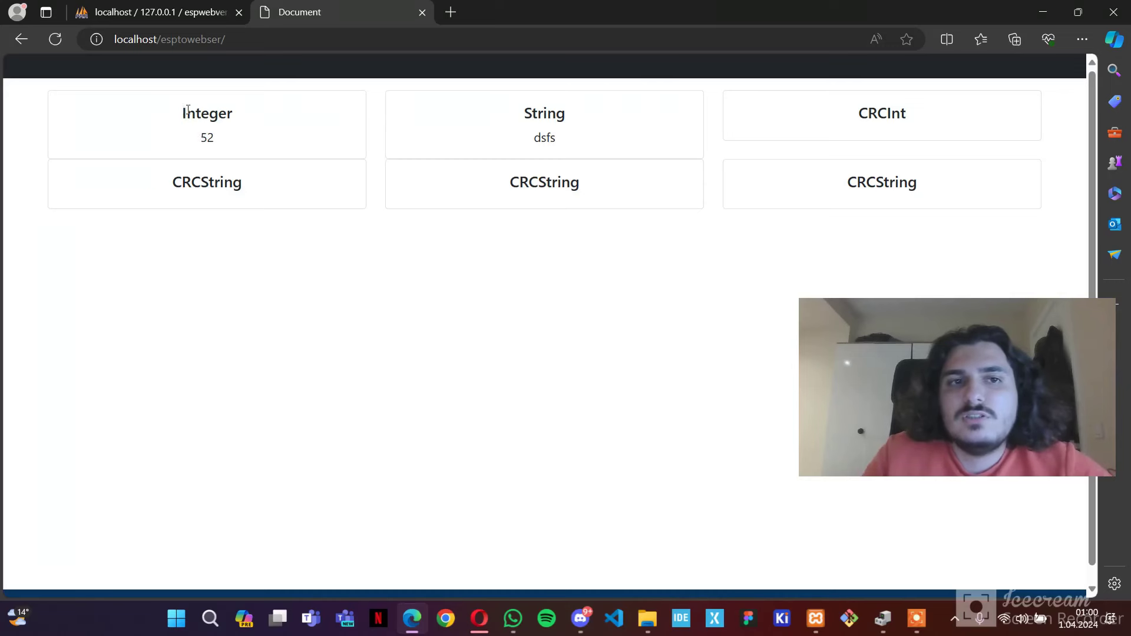
pyautogui.moveTo(187, 111); pyautogui.dragTo(955, 199)
pyautogui.click(955, 198)
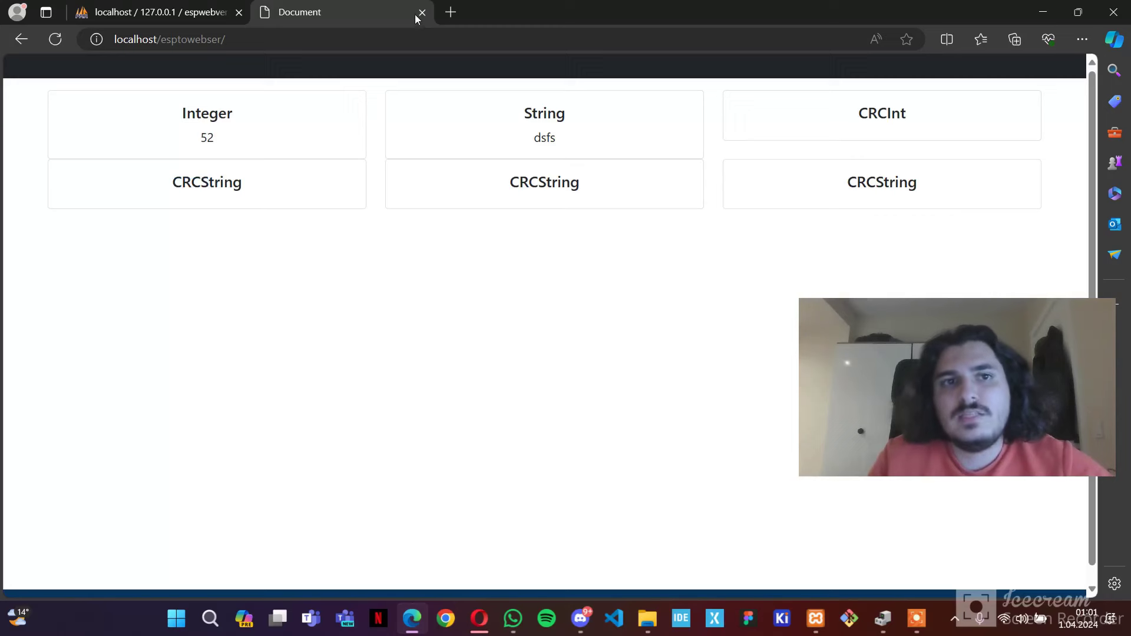
pyautogui.click(19, 39)
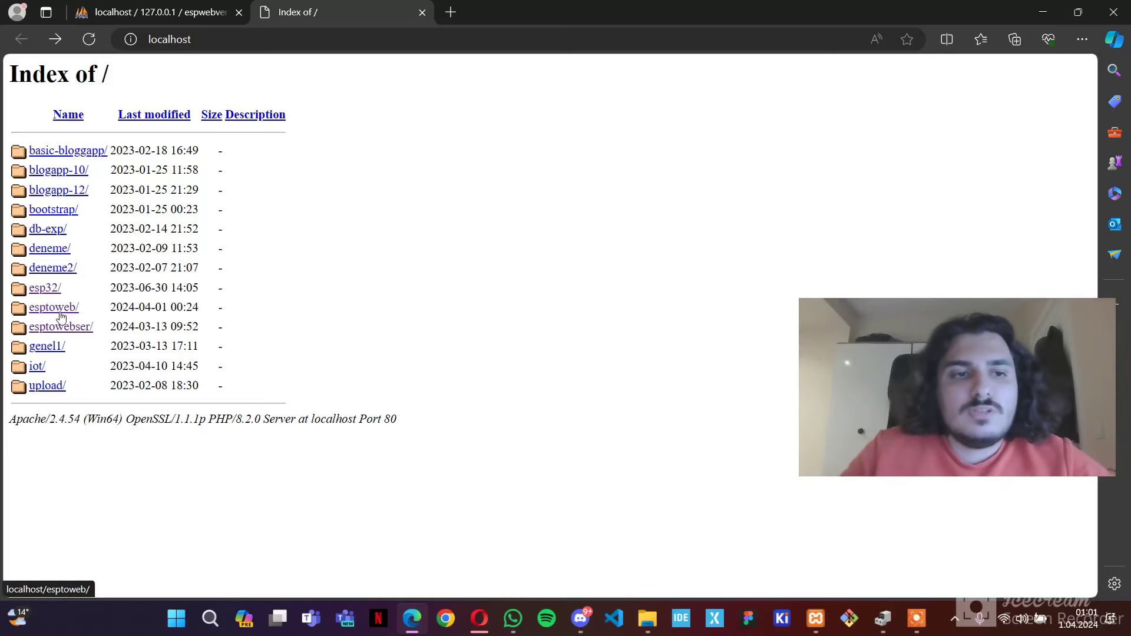
# Switch to the htdocs folder in File Explorer and start creating a new item there.
pyautogui.moveTo(616, 599)
pyautogui.click(542, 557)
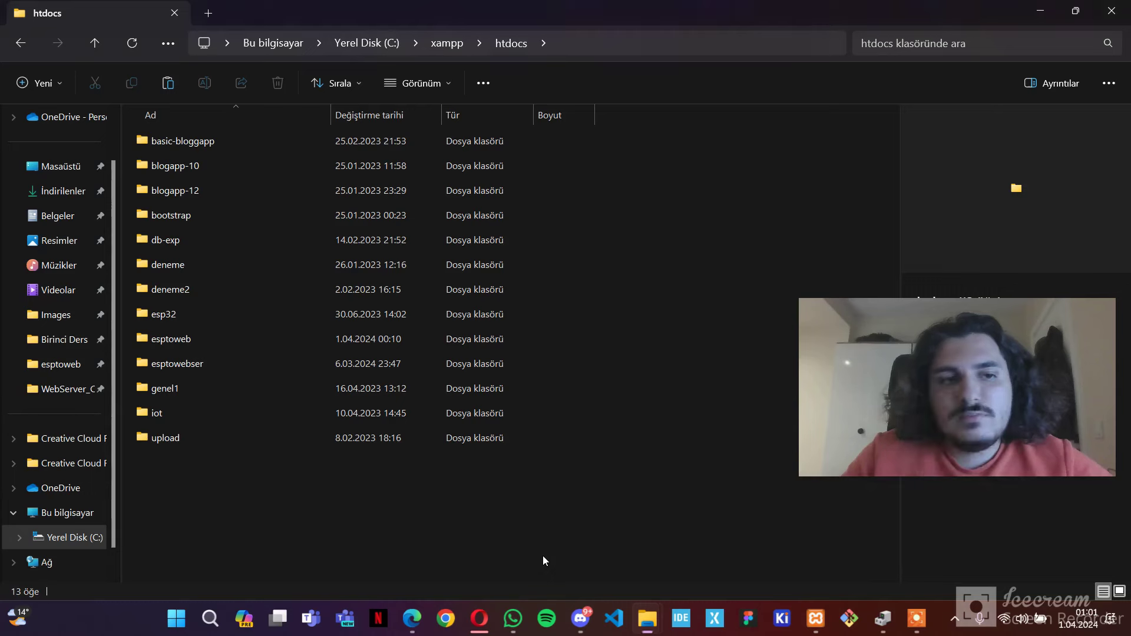
pyautogui.rightClick(438, 522)
pyautogui.moveTo(532, 397)
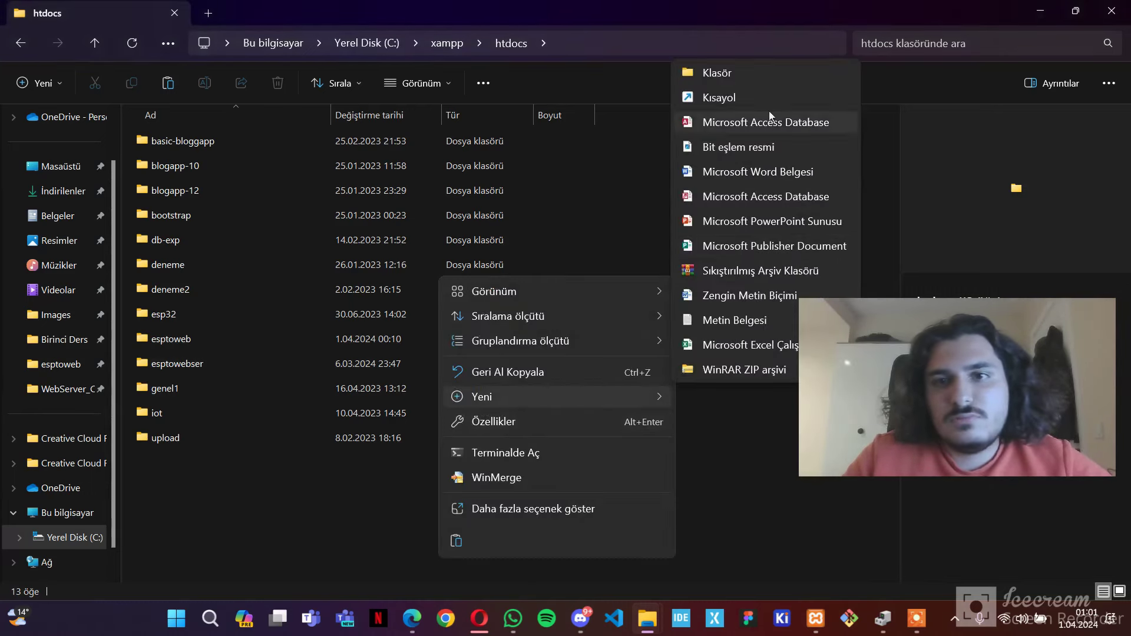